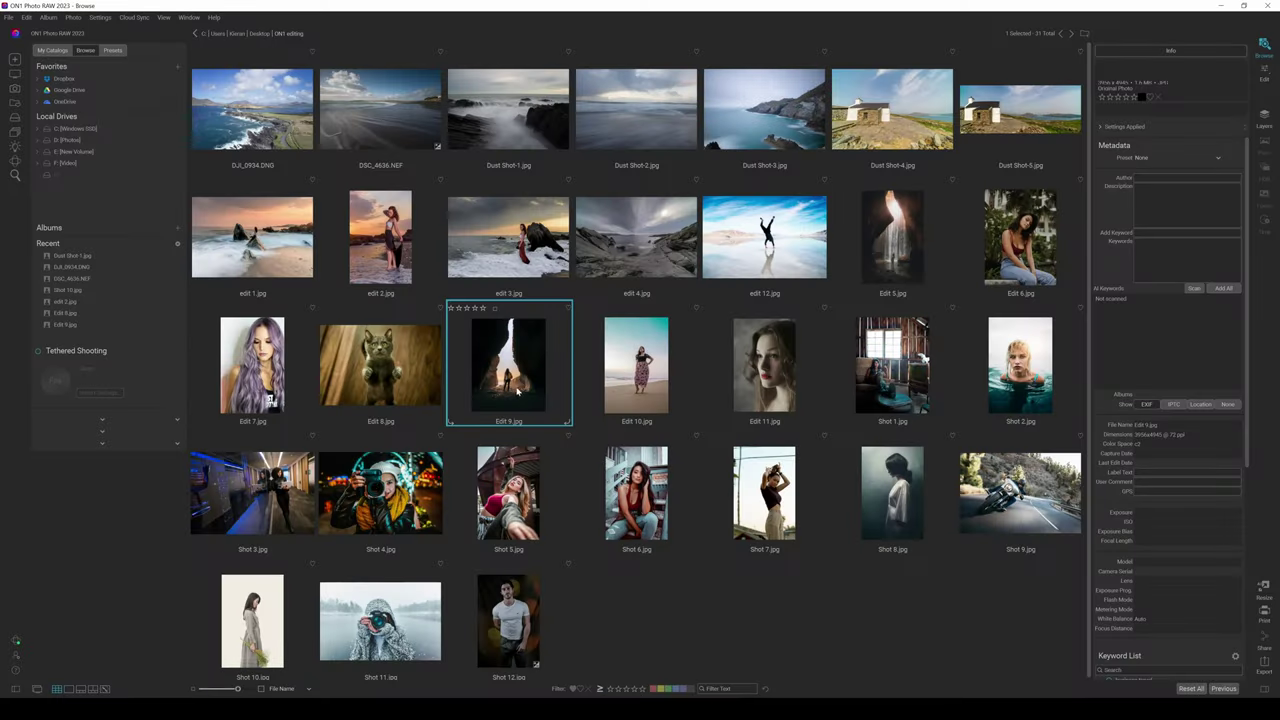
In Edit 9.jpg, use Super Select to apply a Lighten adjustment to the cave wall on the photo's right side and lower its opacity
double_click(512, 378)
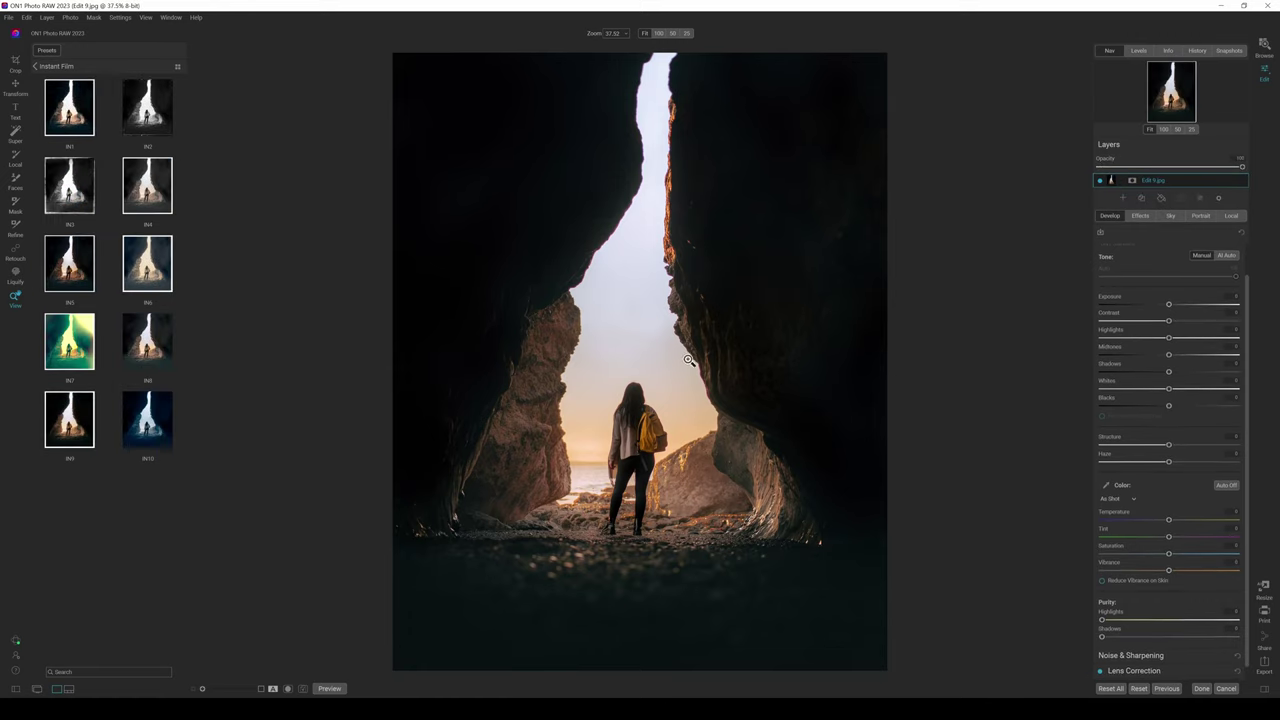
click(15, 135)
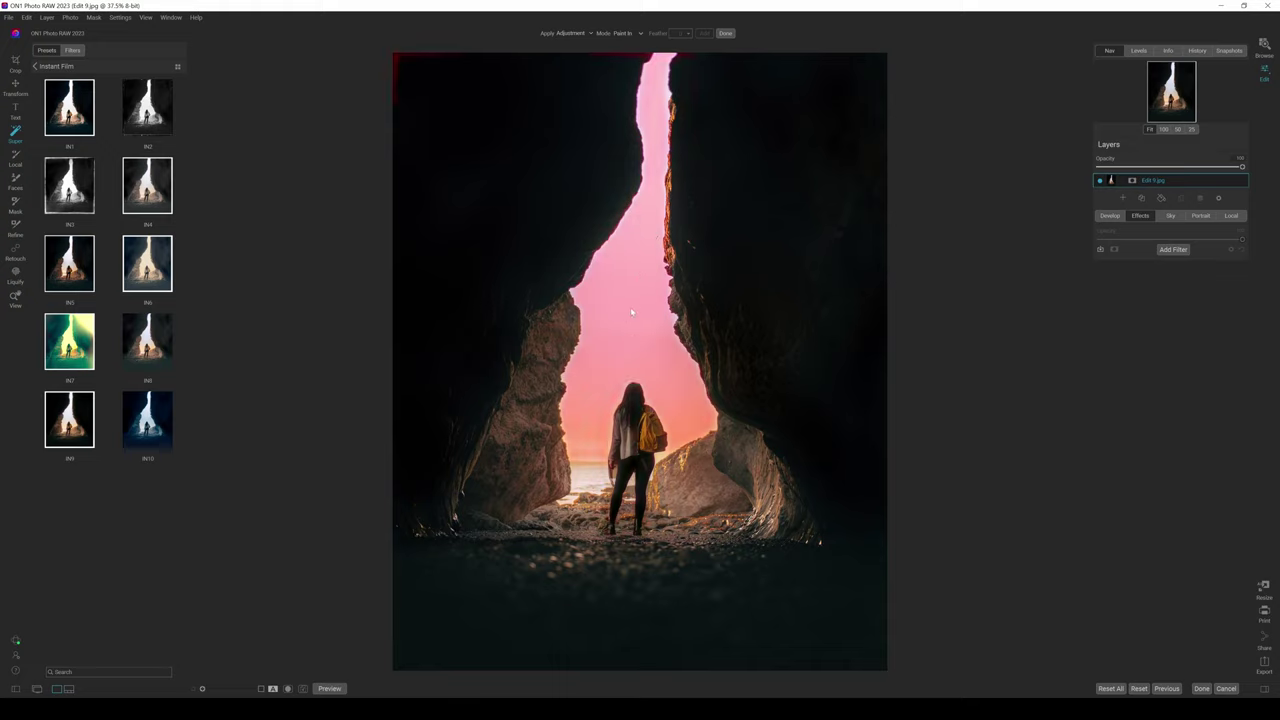
click(636, 427)
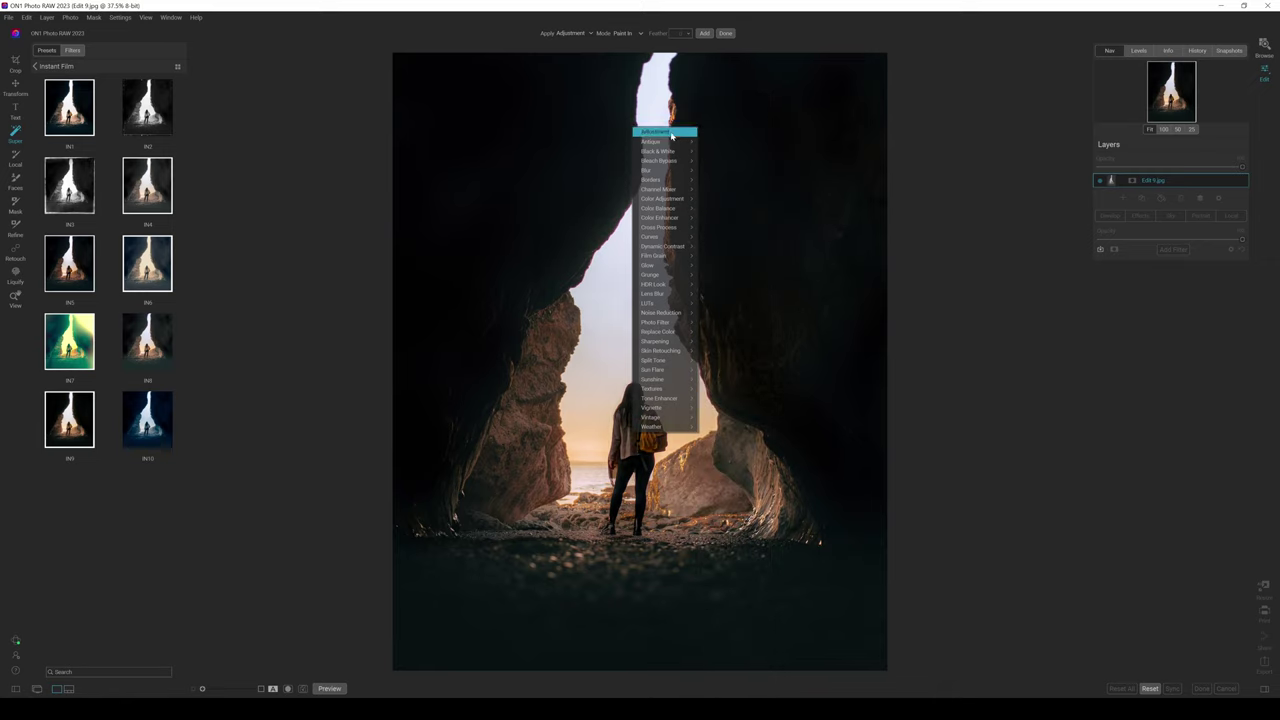
mouse_move(671, 136)
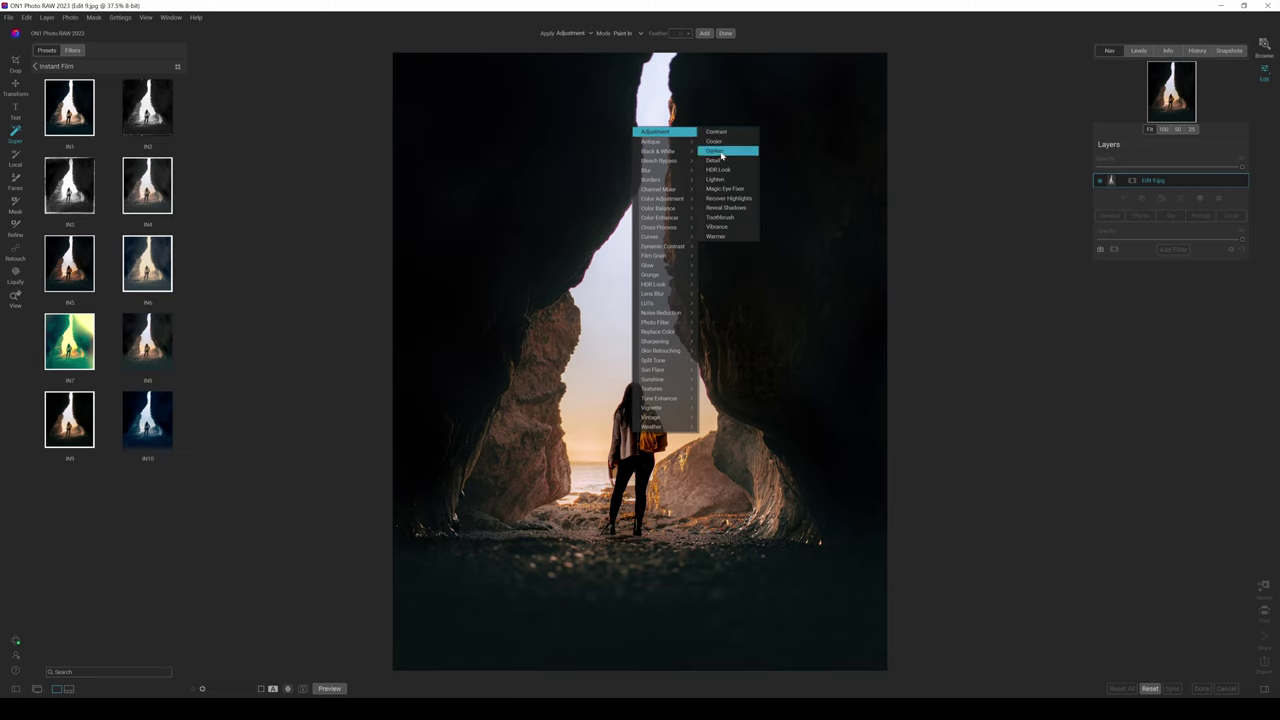
click(722, 181)
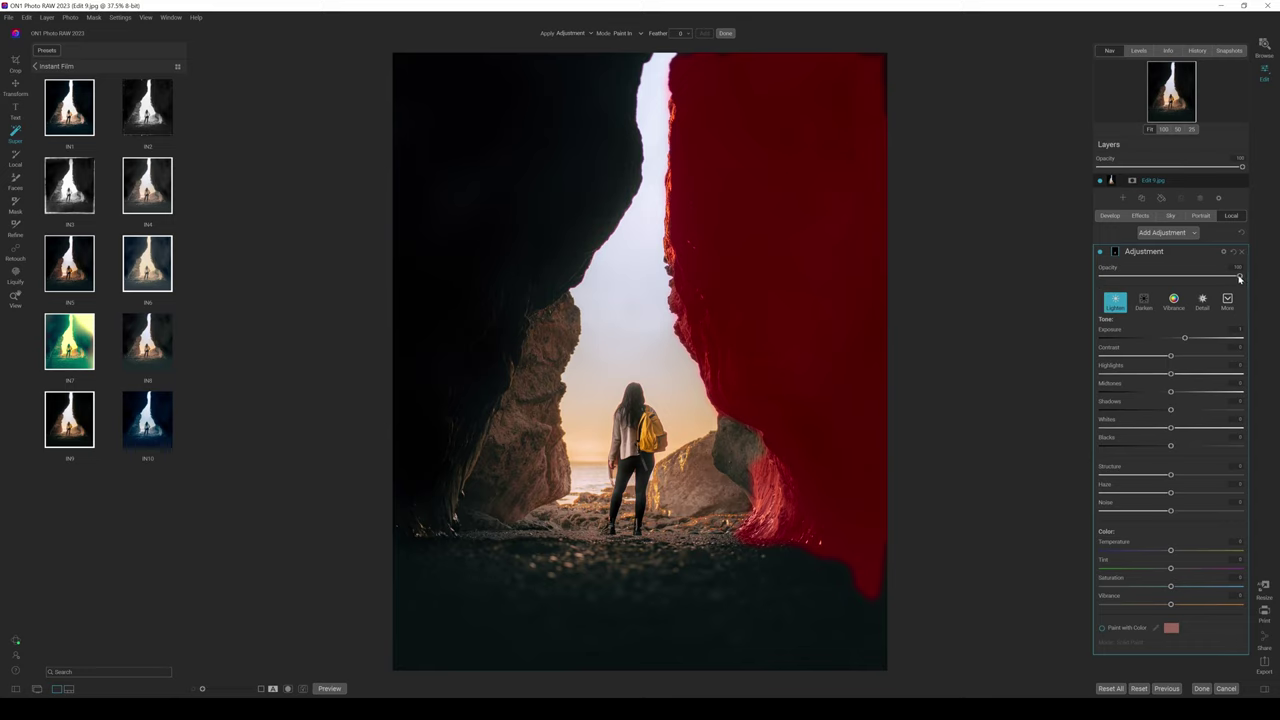
drag(1240, 277, 1180, 291)
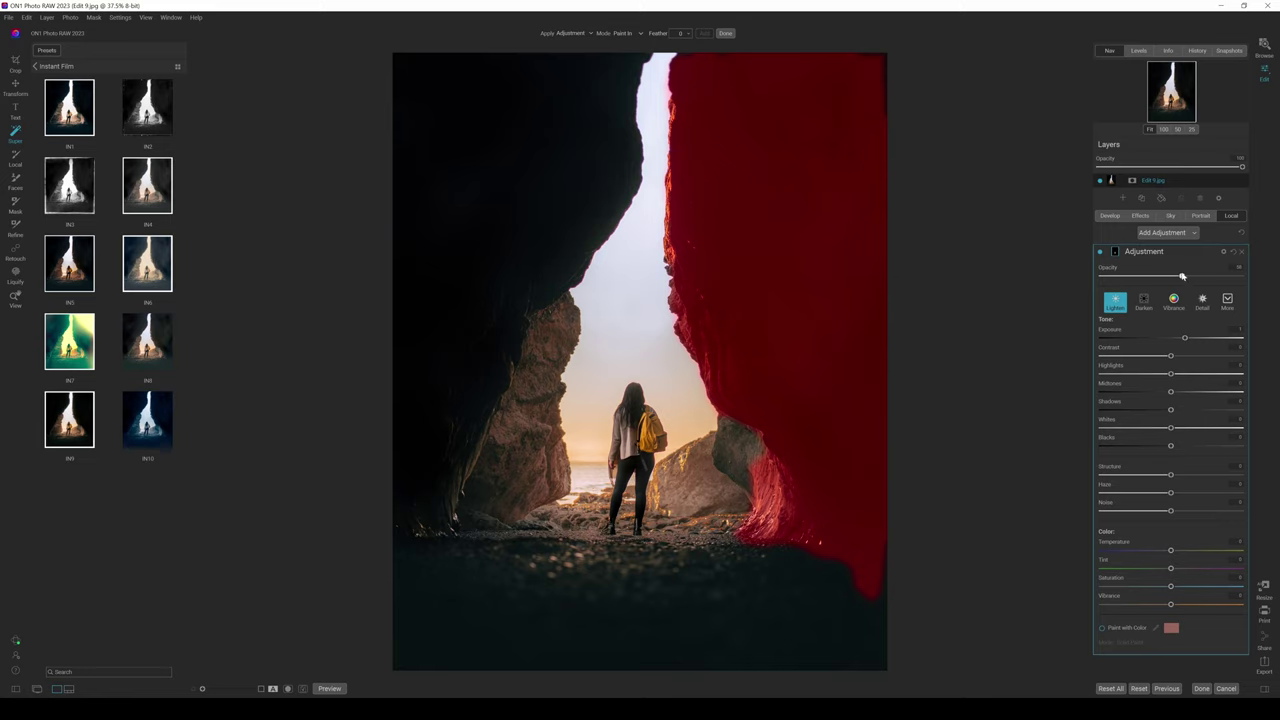
drag(1182, 276, 1208, 281)
Select the sky, apply the Charge More - Strong style of the Glow filter, and compare the result with the original photo
click(626, 328)
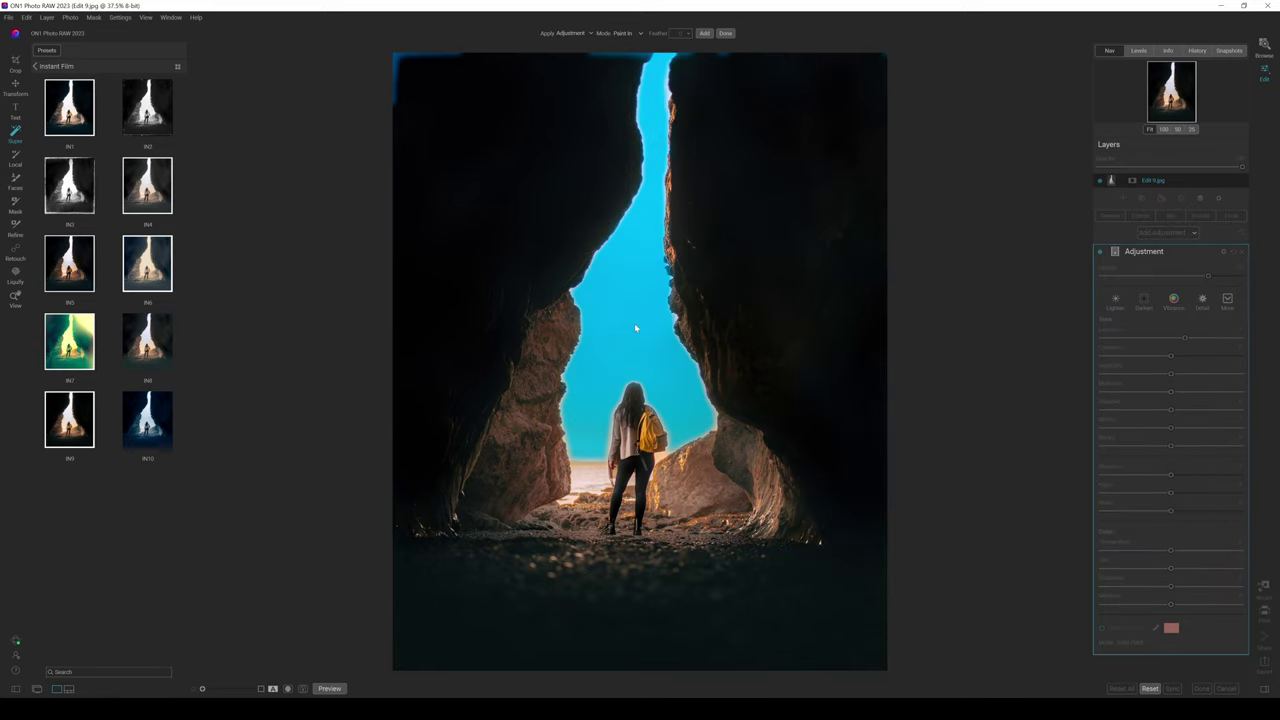
right_click(635, 327)
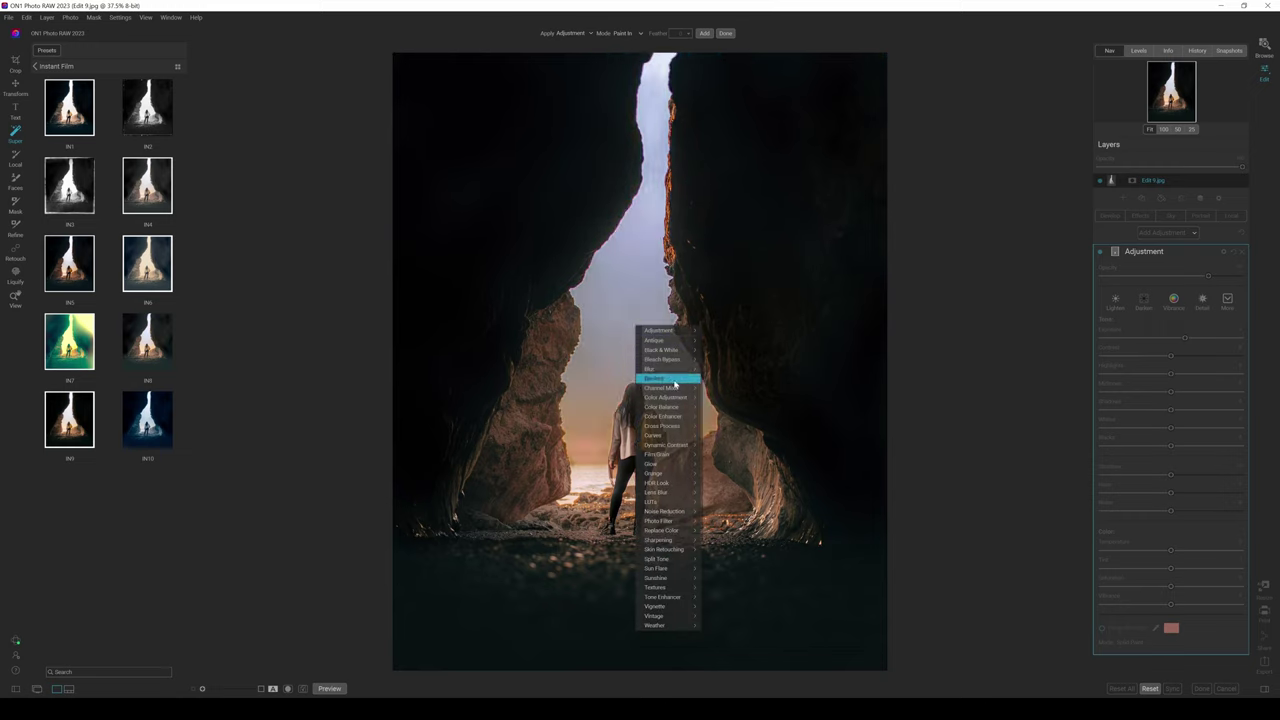
mouse_move(690, 466)
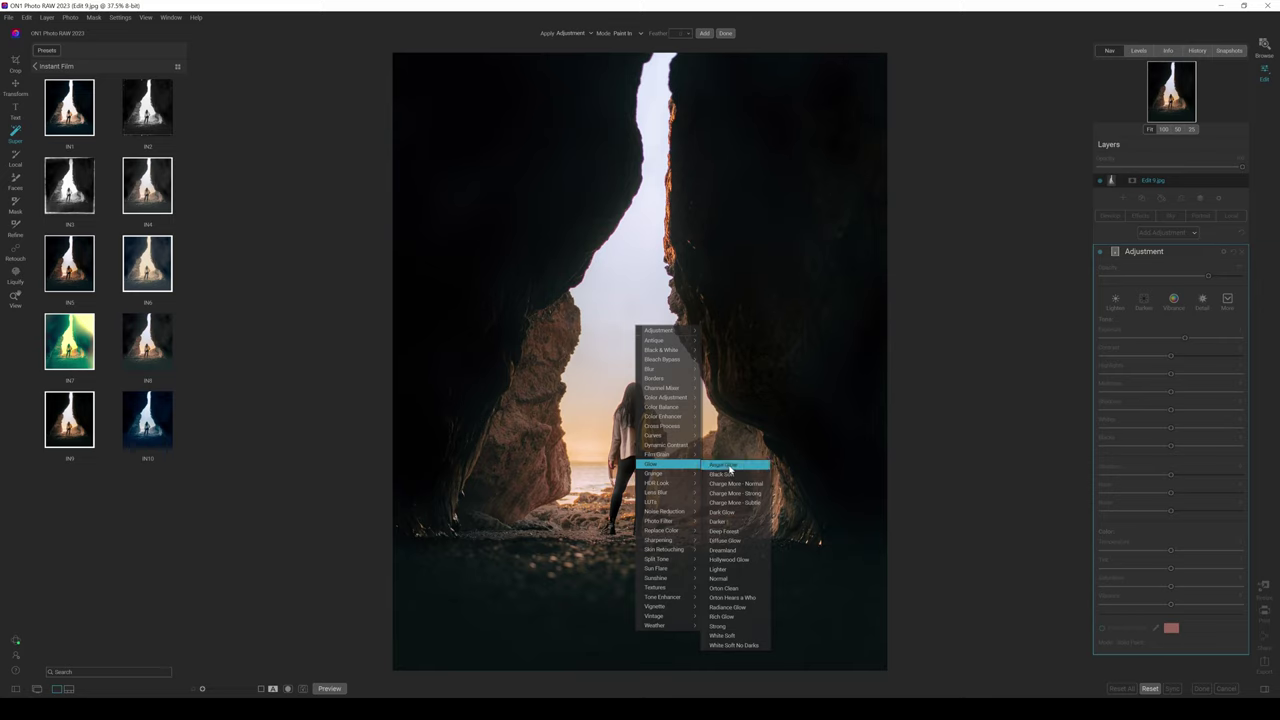
click(731, 494)
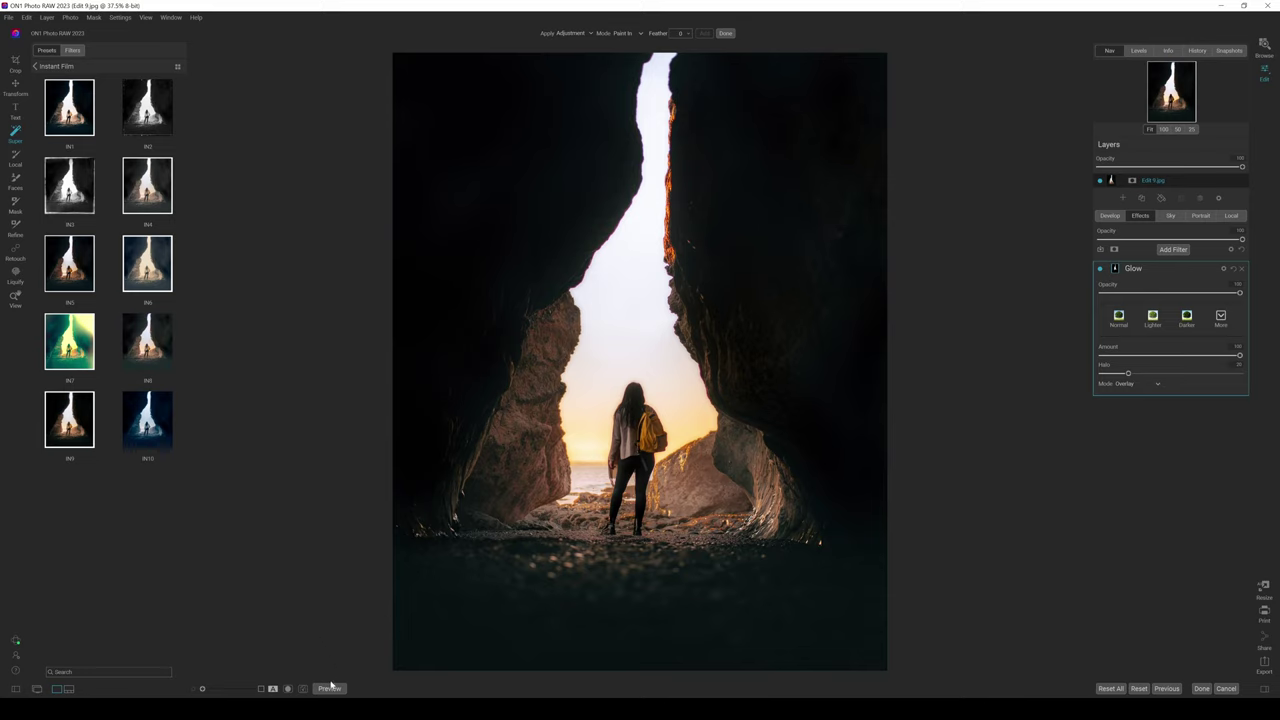
click(330, 688)
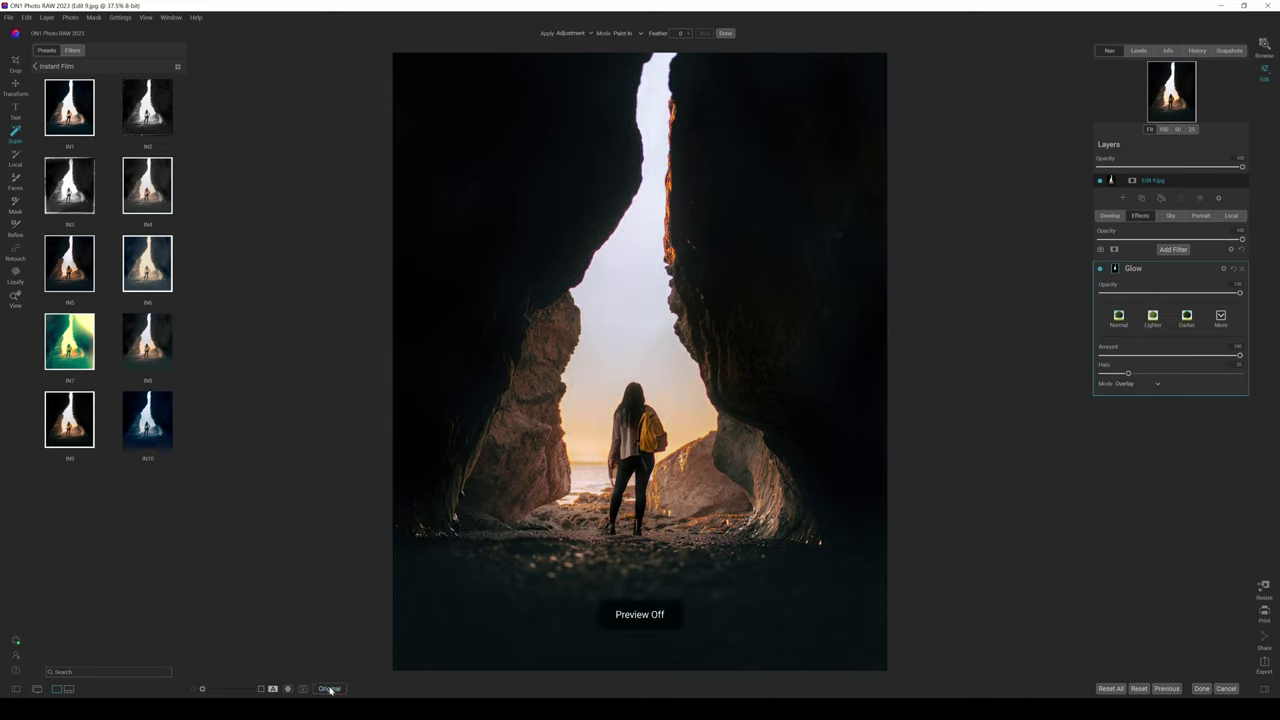
click(330, 688)
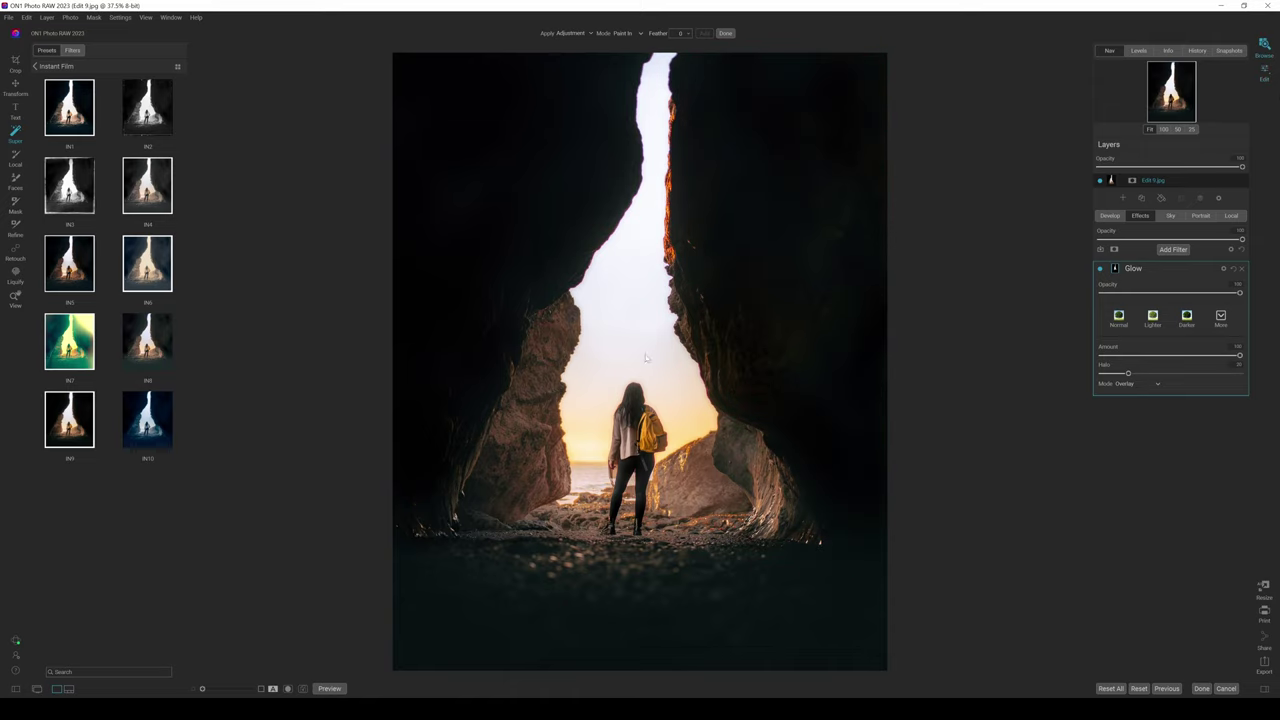
Return to the photo browser and open Edit 8.jpg for editing
key(g)
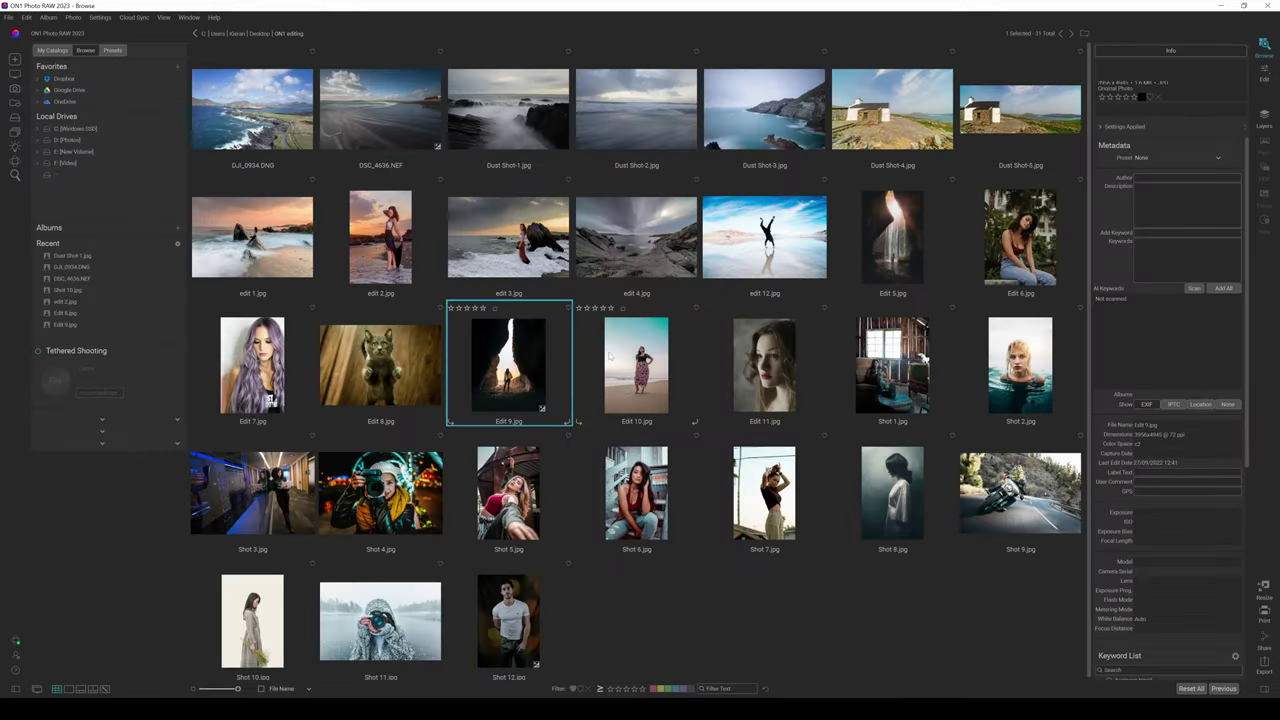
click(385, 367)
double_click(384, 366)
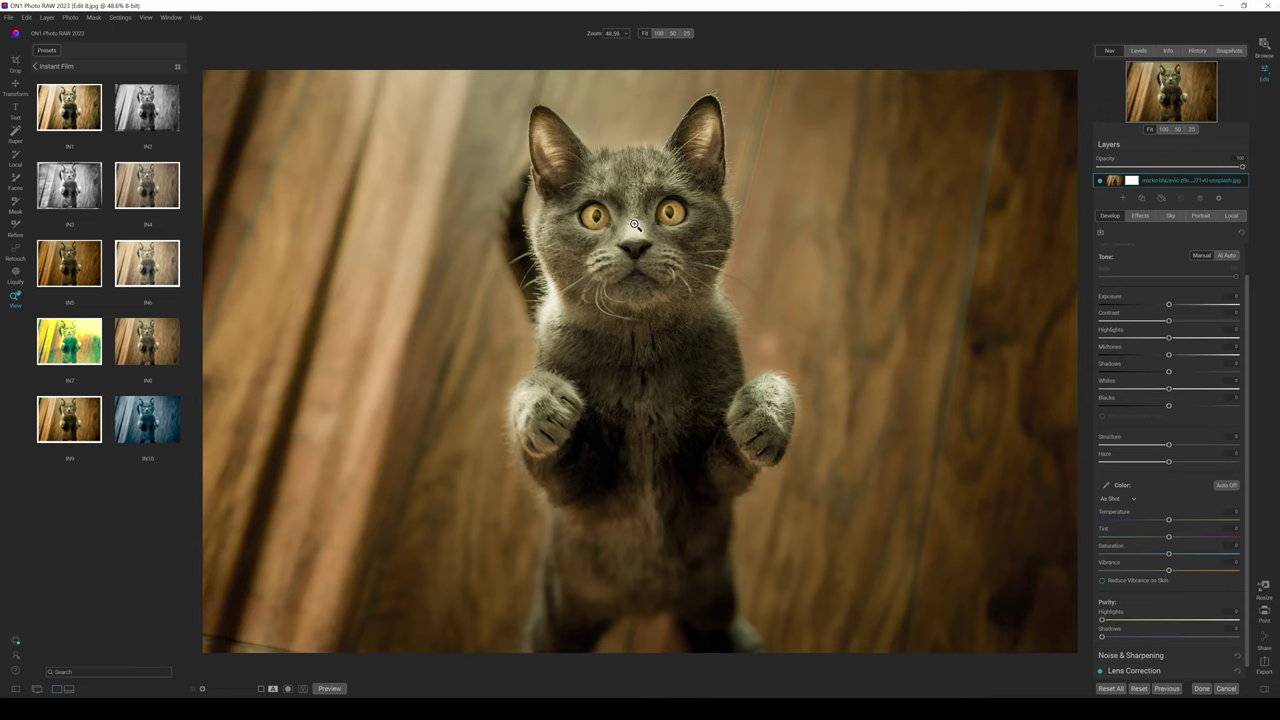
Select the cat with Super Select, invert the mask with Paint Out mode, and apply a Blur filter to the background
click(14, 133)
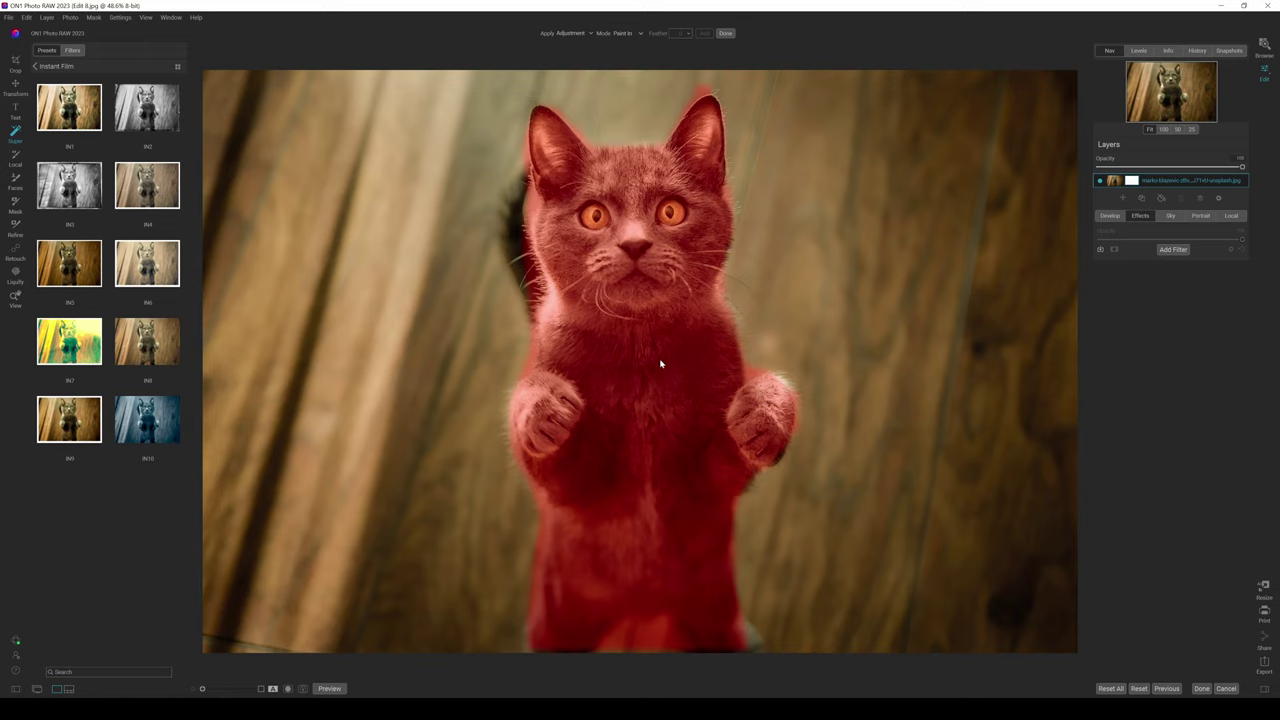
click(660, 364)
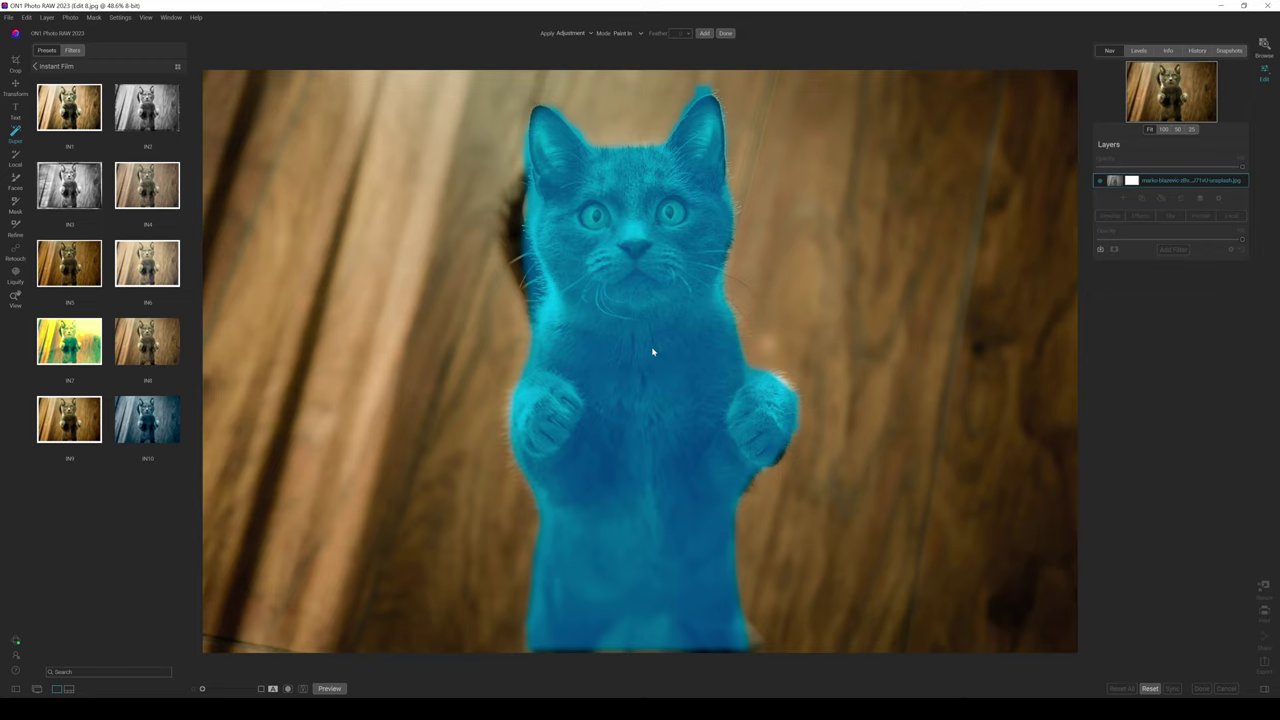
click(626, 36)
right_click(667, 324)
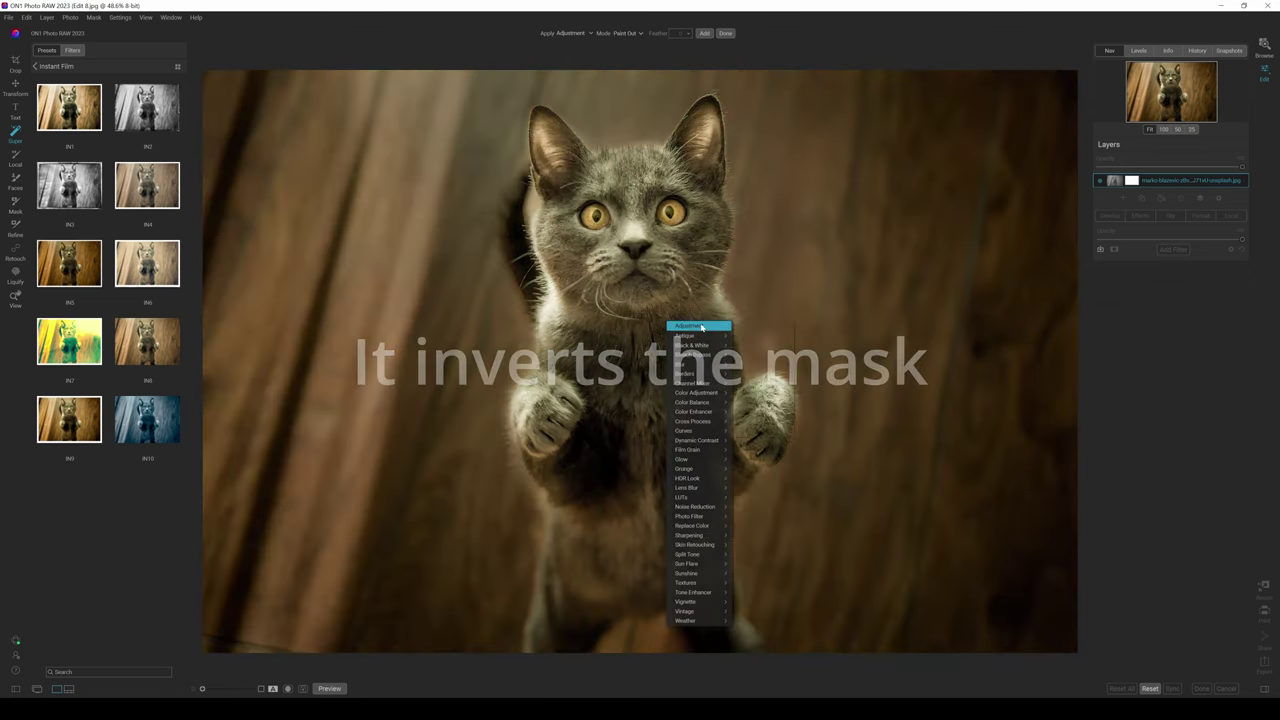
mouse_move(704, 346)
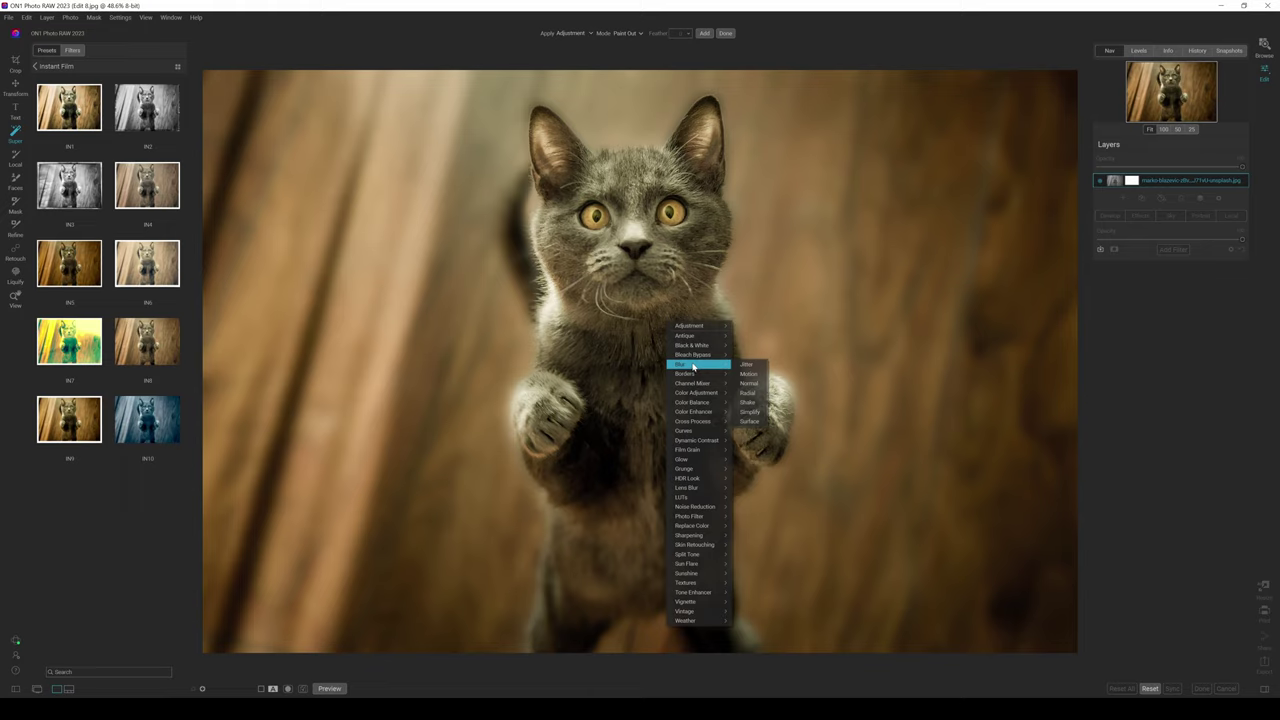
key(Escape)
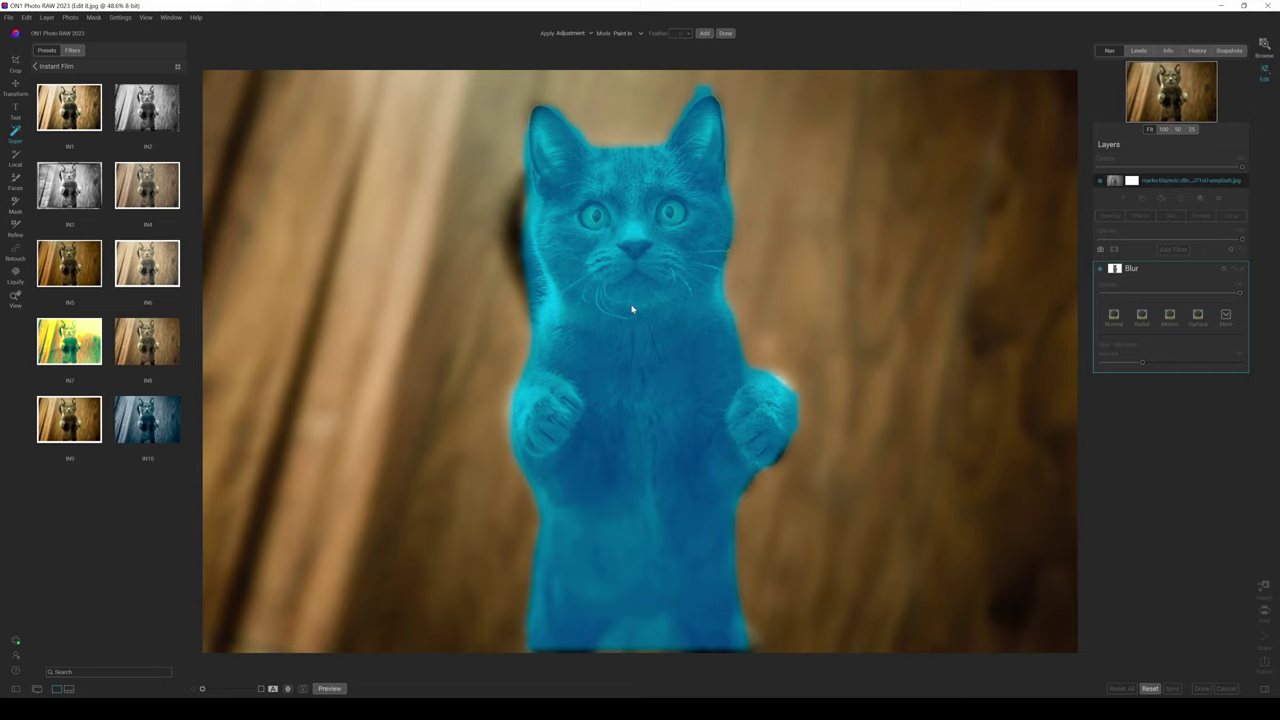
Select the whole cat in Paint In mode and apply a Lighten adjustment to it
click(654, 340)
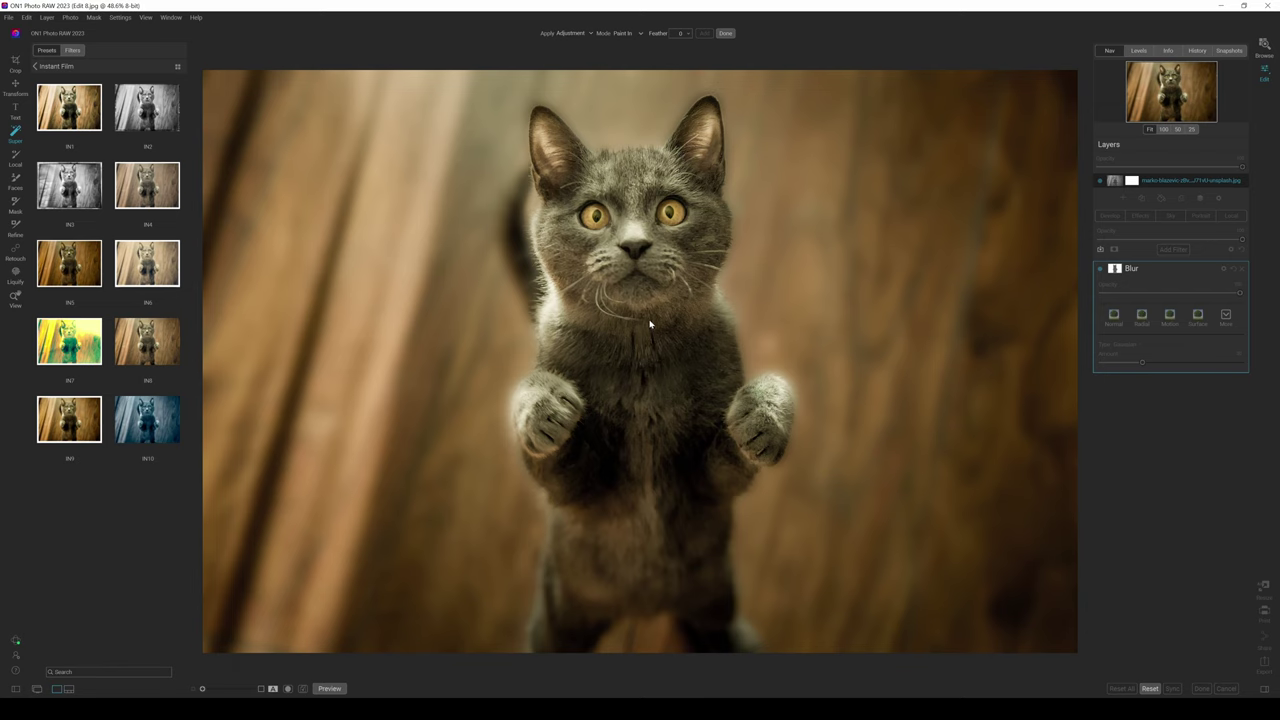
click(620, 283)
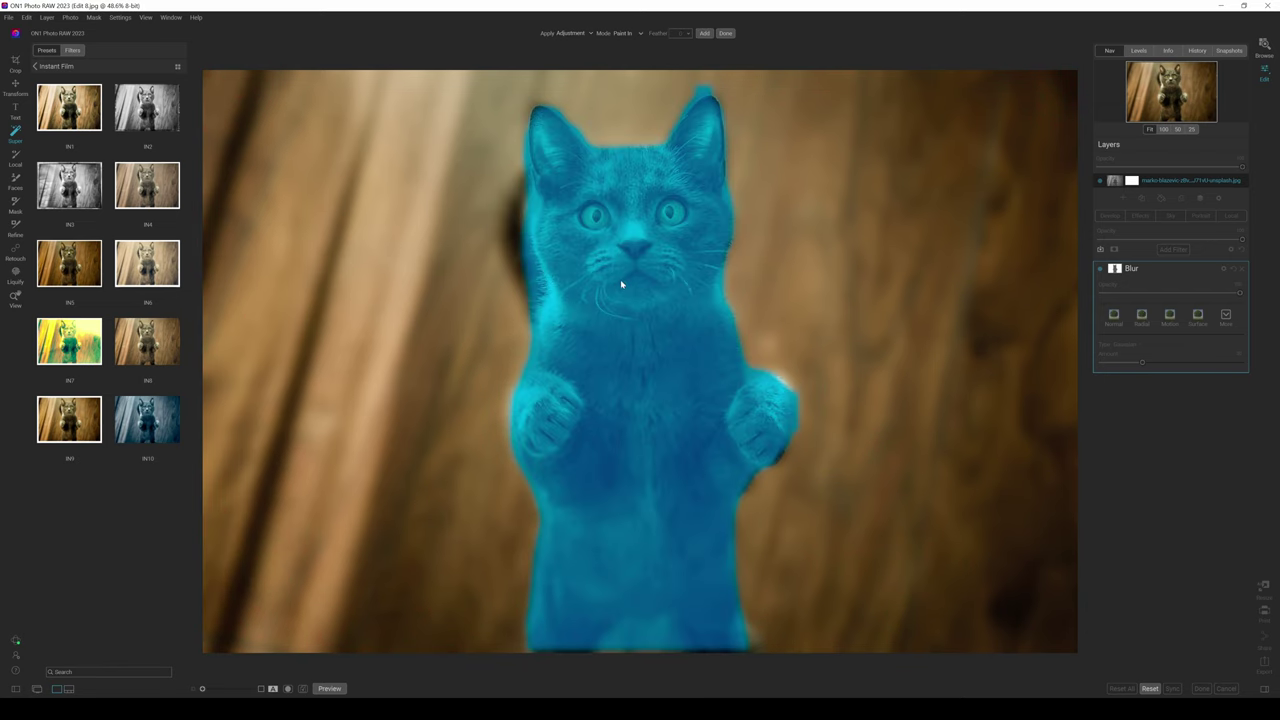
right_click(637, 288)
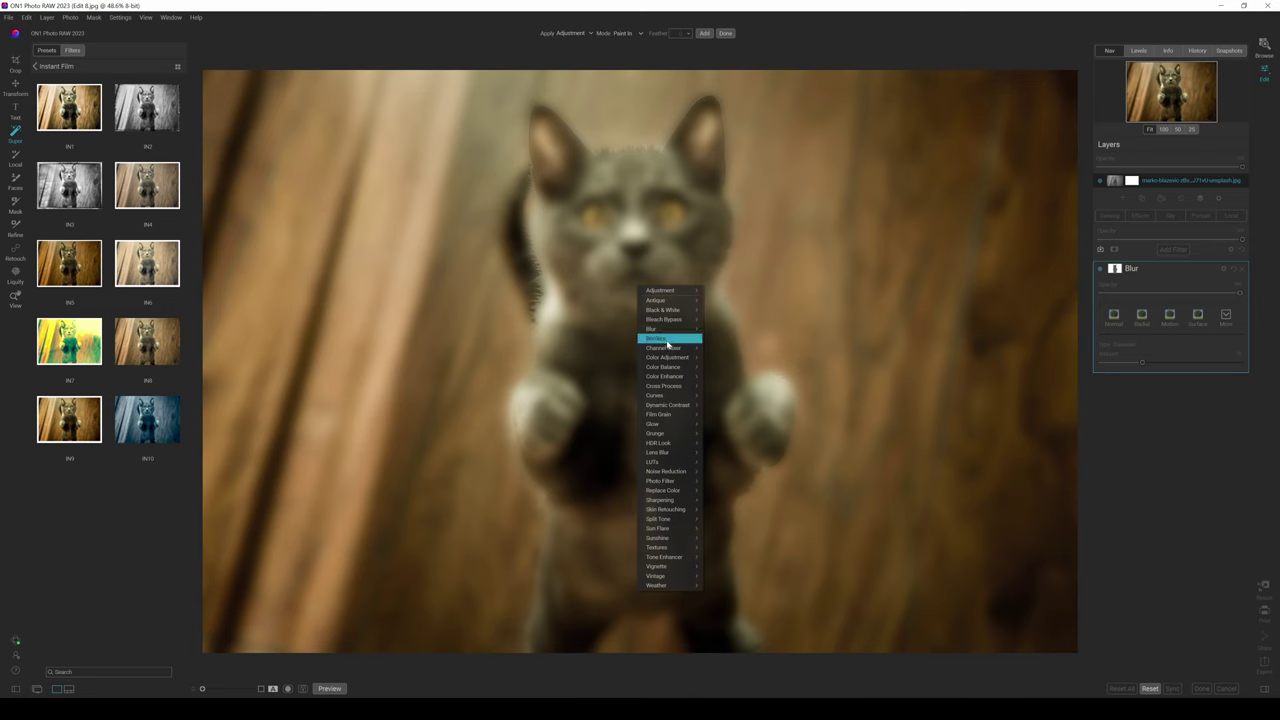
mouse_move(671, 291)
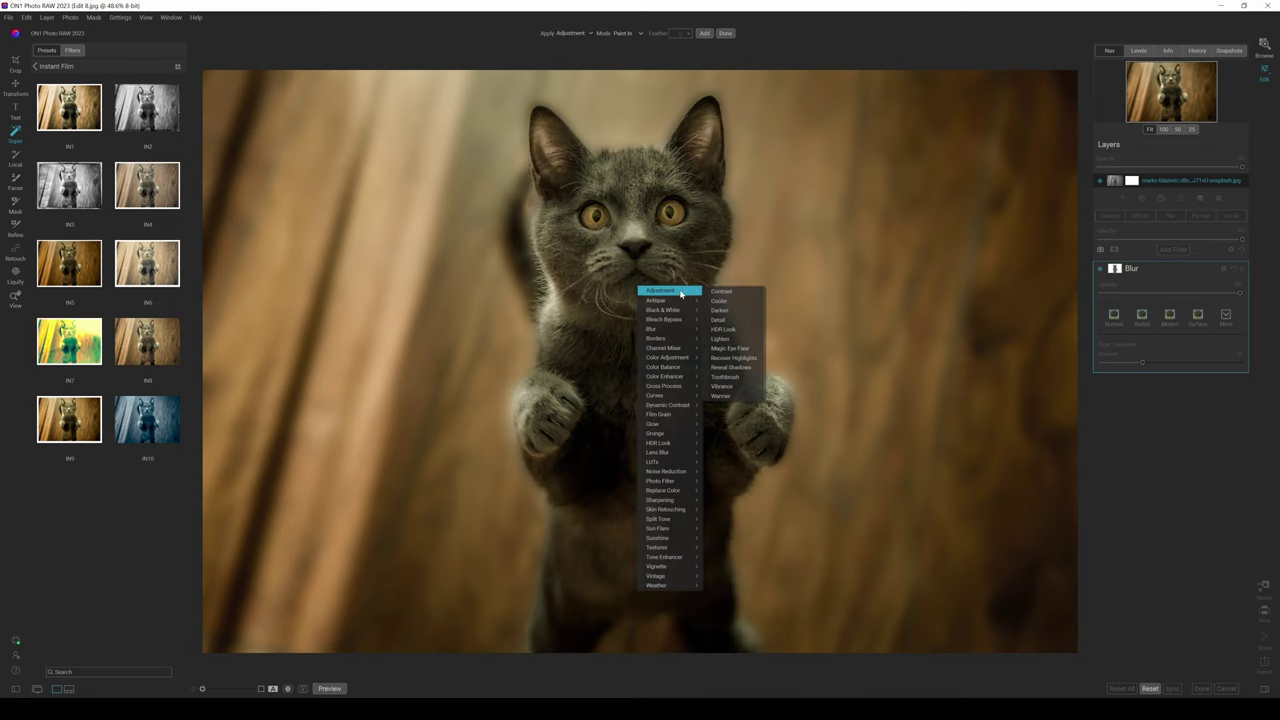
click(722, 341)
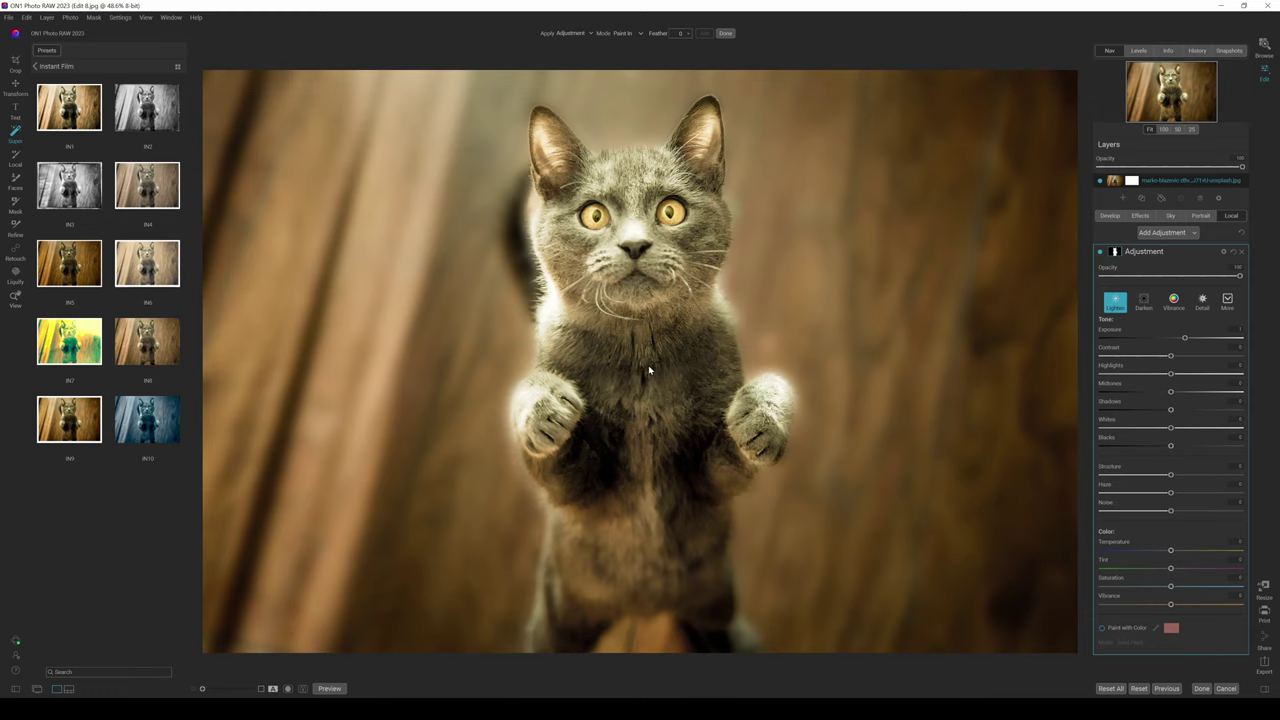
Refine the cat's Lighten adjustment with the mask overlay shown: reduce opacity to about half, adjust saturation, and cool the temperature slightly
key(o)
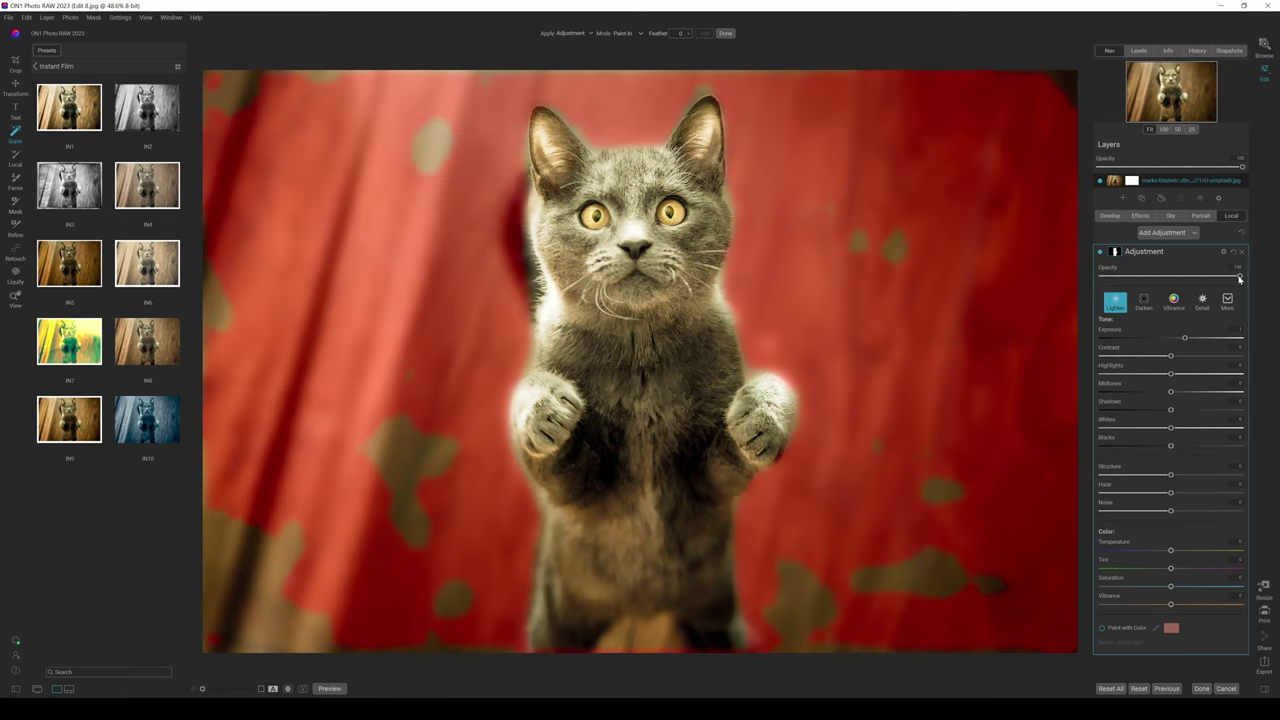
drag(1240, 278, 1167, 284)
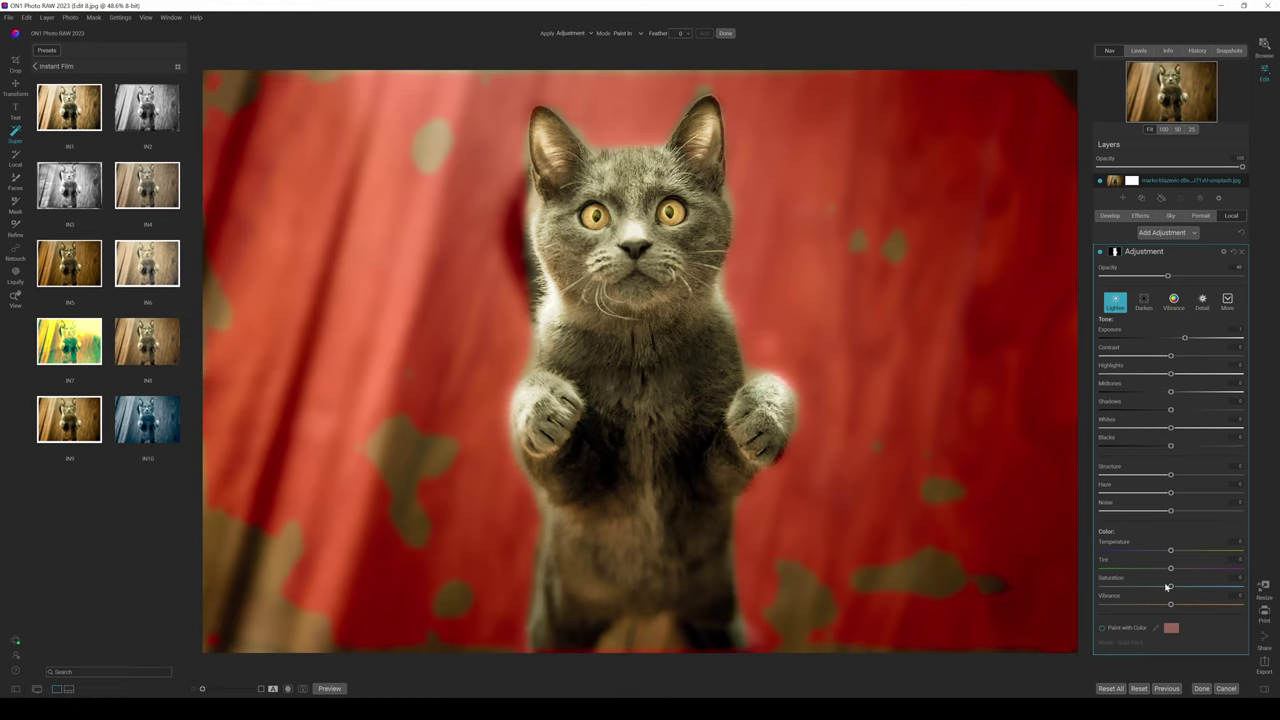
drag(1171, 588, 1203, 587)
click(1162, 588)
drag(1170, 551, 1155, 552)
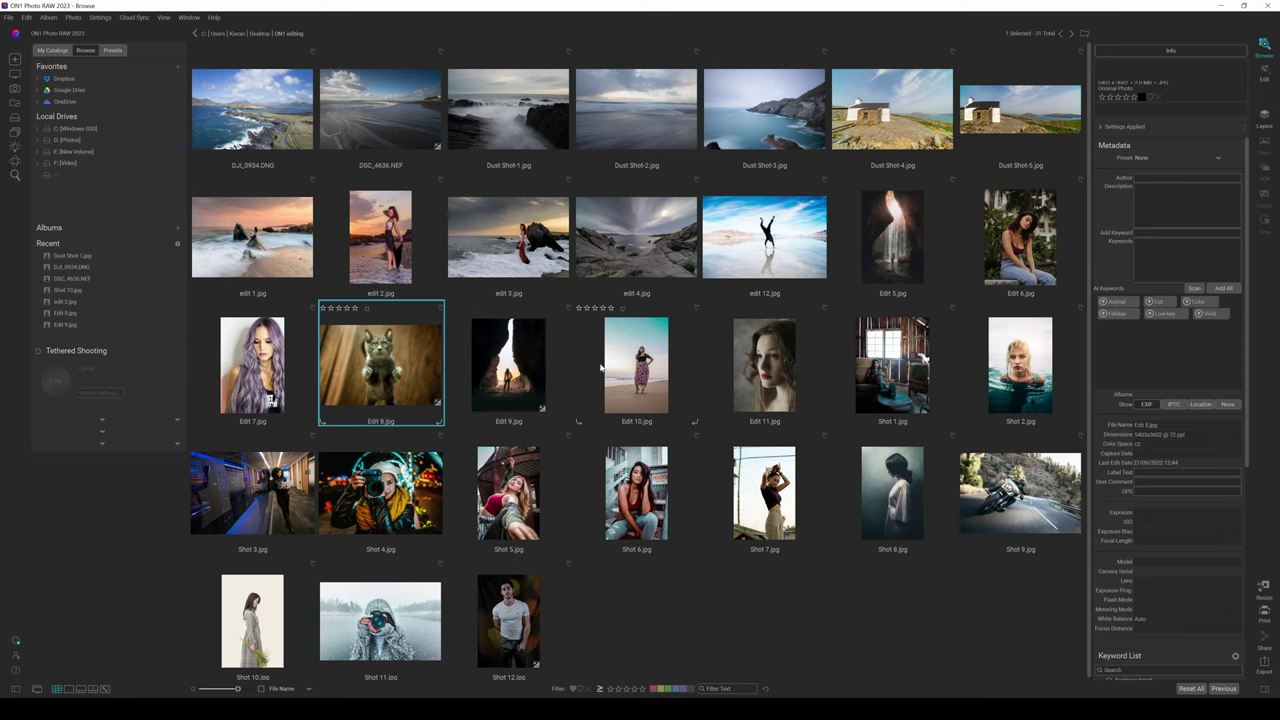
Open Shot 10.jpg for editing and select the woman together with her flower bouquet using Super Select
click(265, 605)
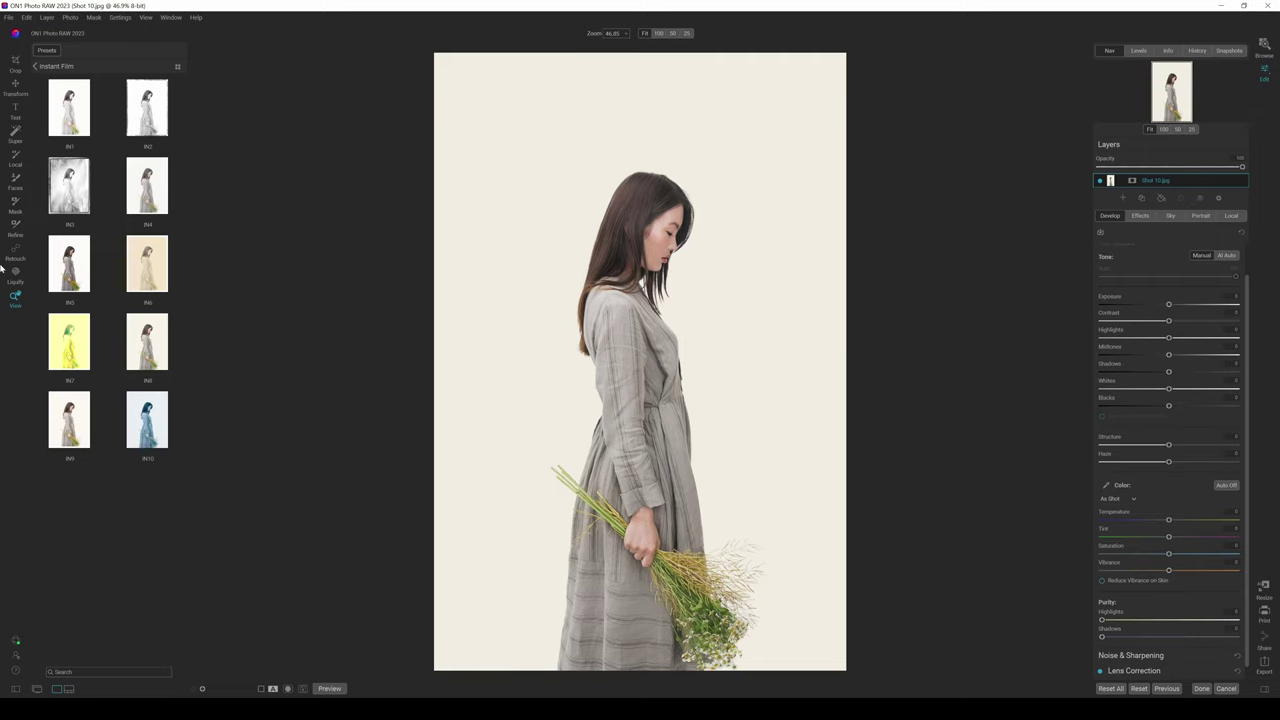
click(14, 128)
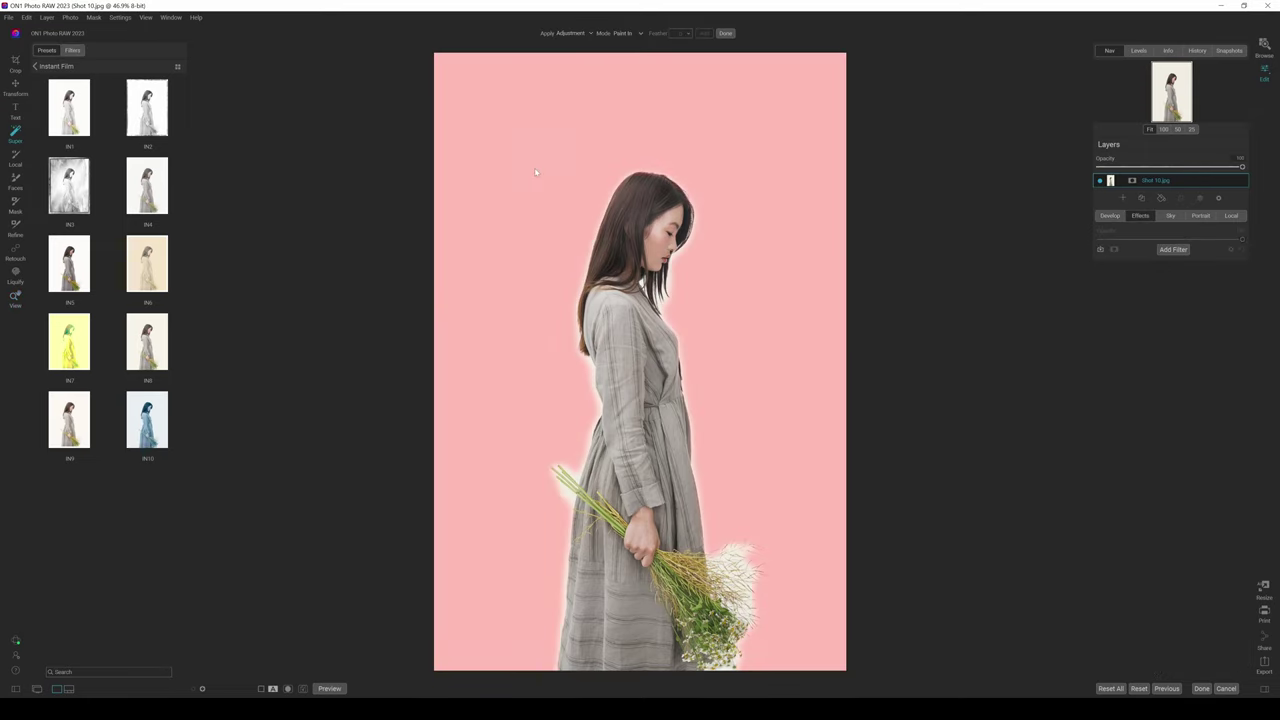
click(639, 348)
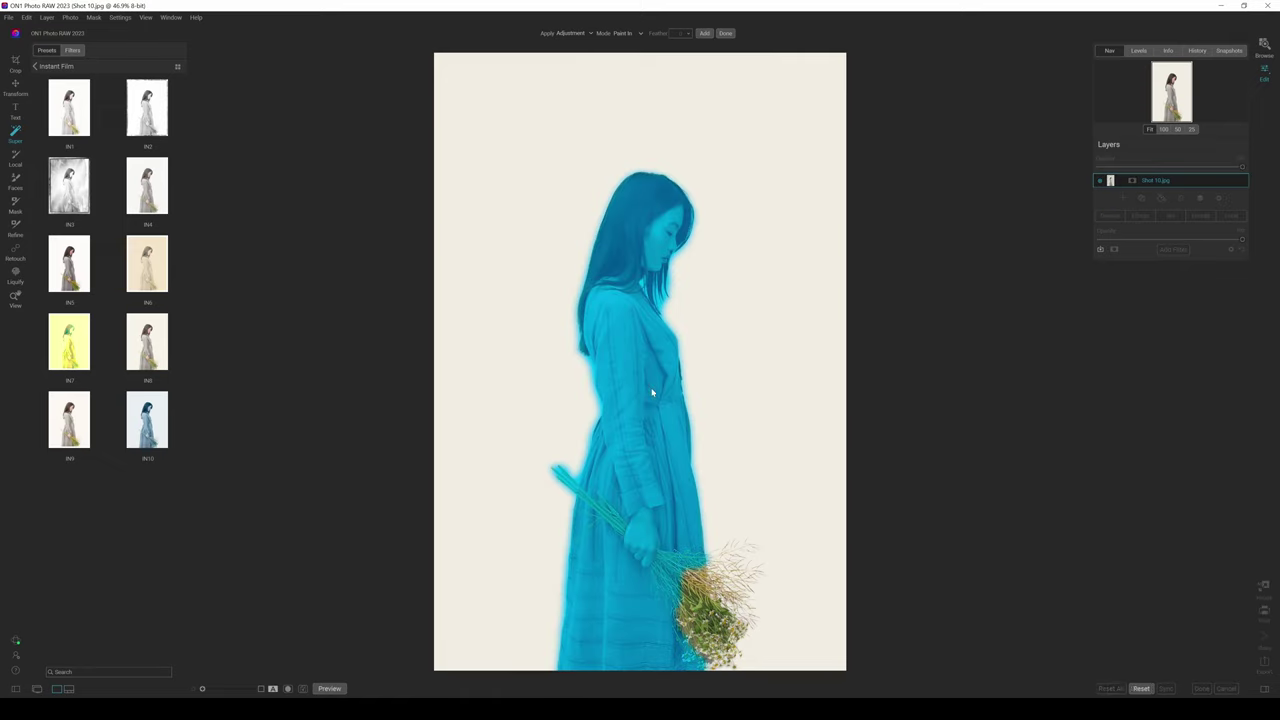
click(697, 612)
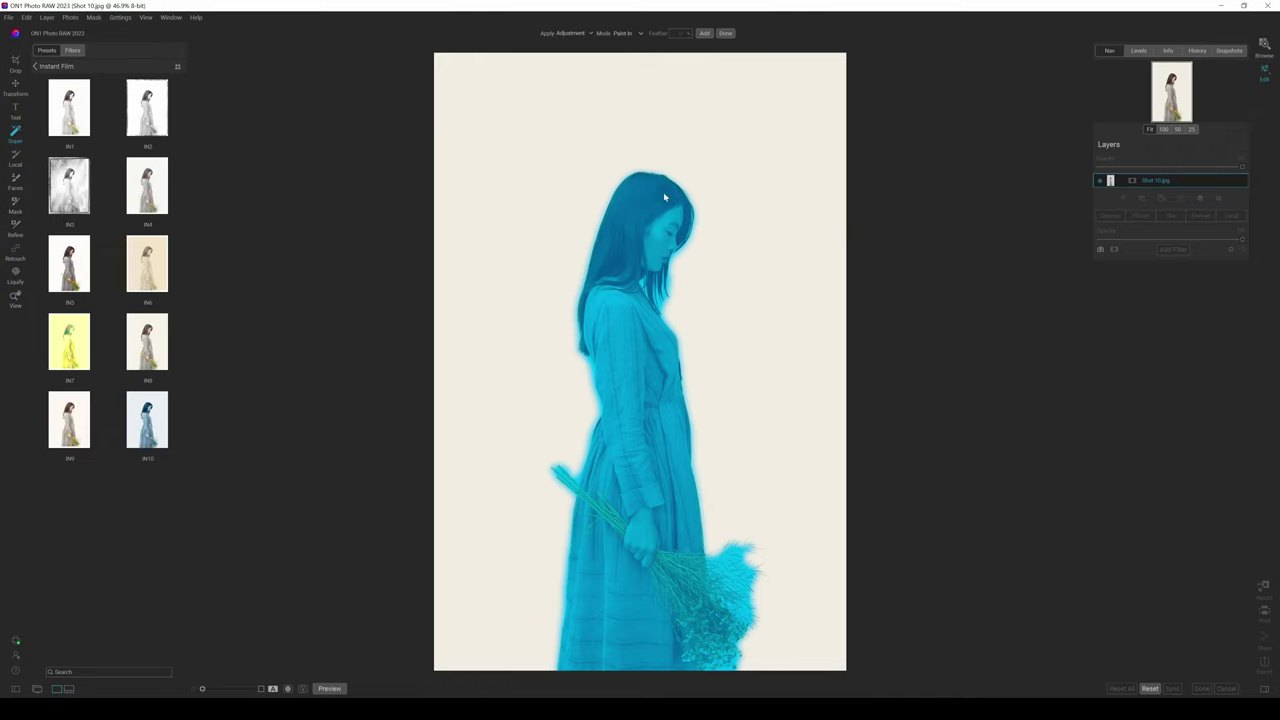
Switch Super Select to Paint Out mode and apply the Dark Concrete preset of the Textures filter to the background
click(622, 33)
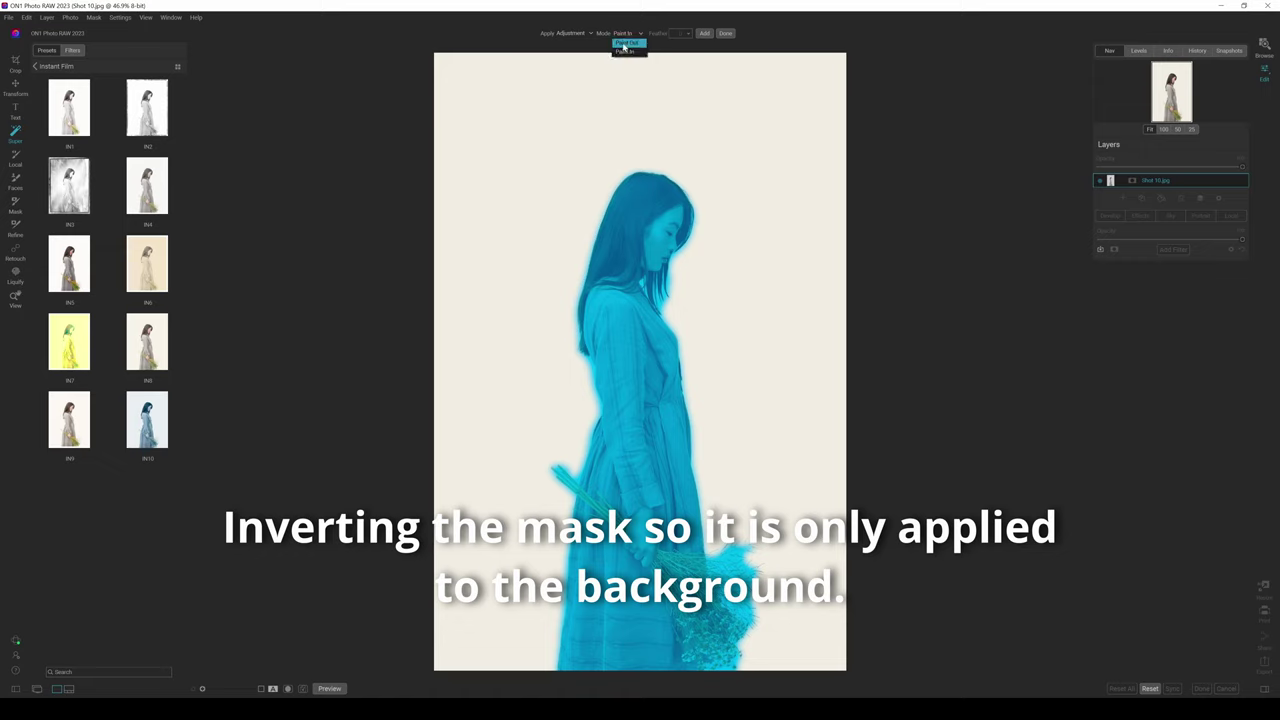
click(624, 43)
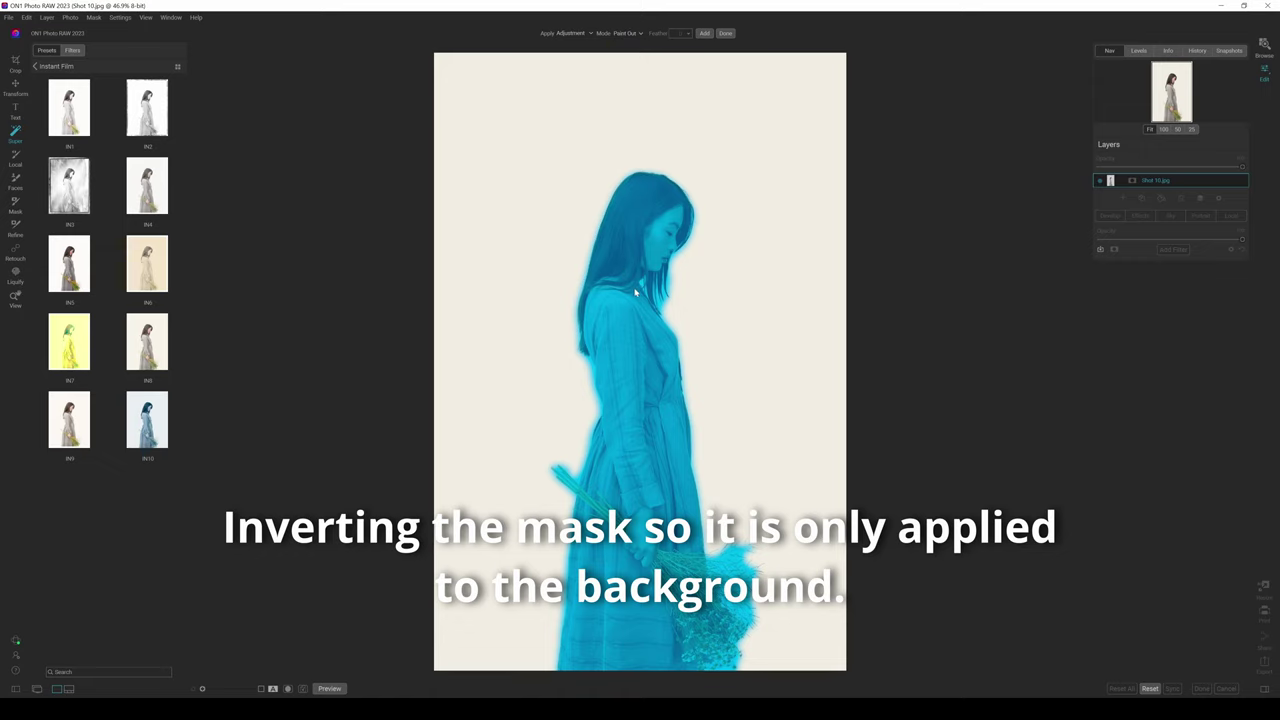
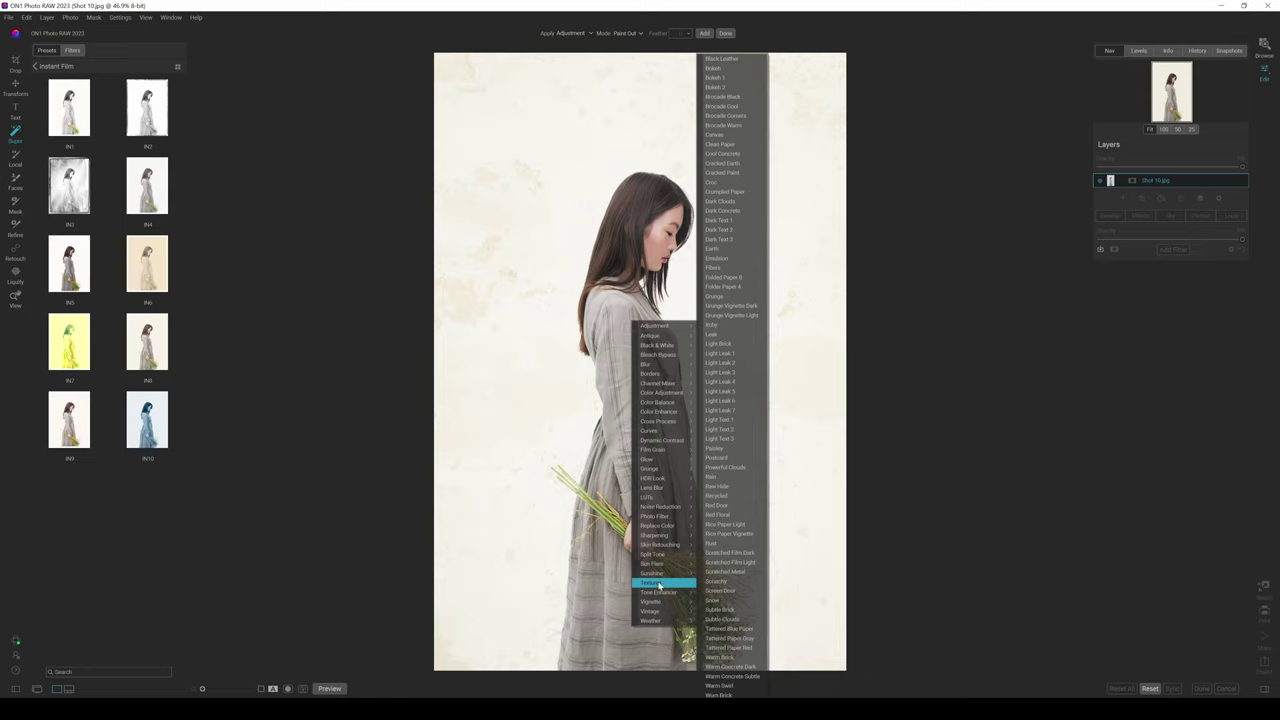
click(730, 476)
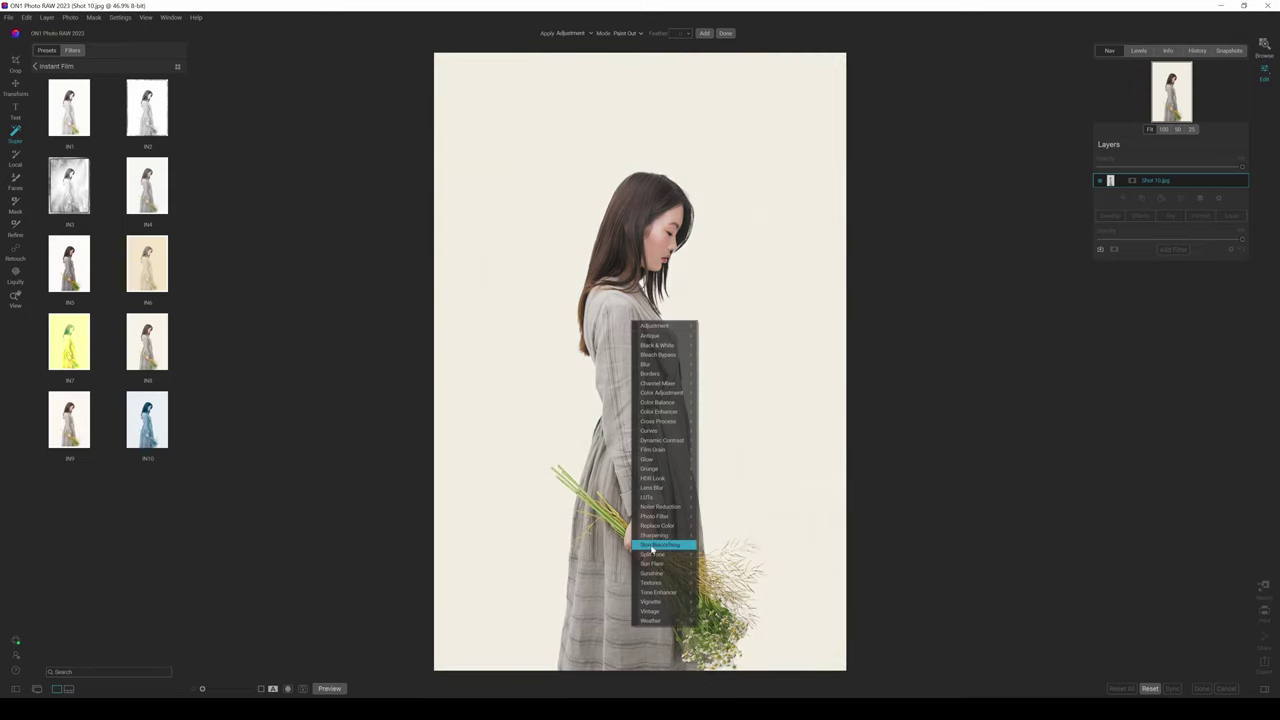
mouse_move(668, 582)
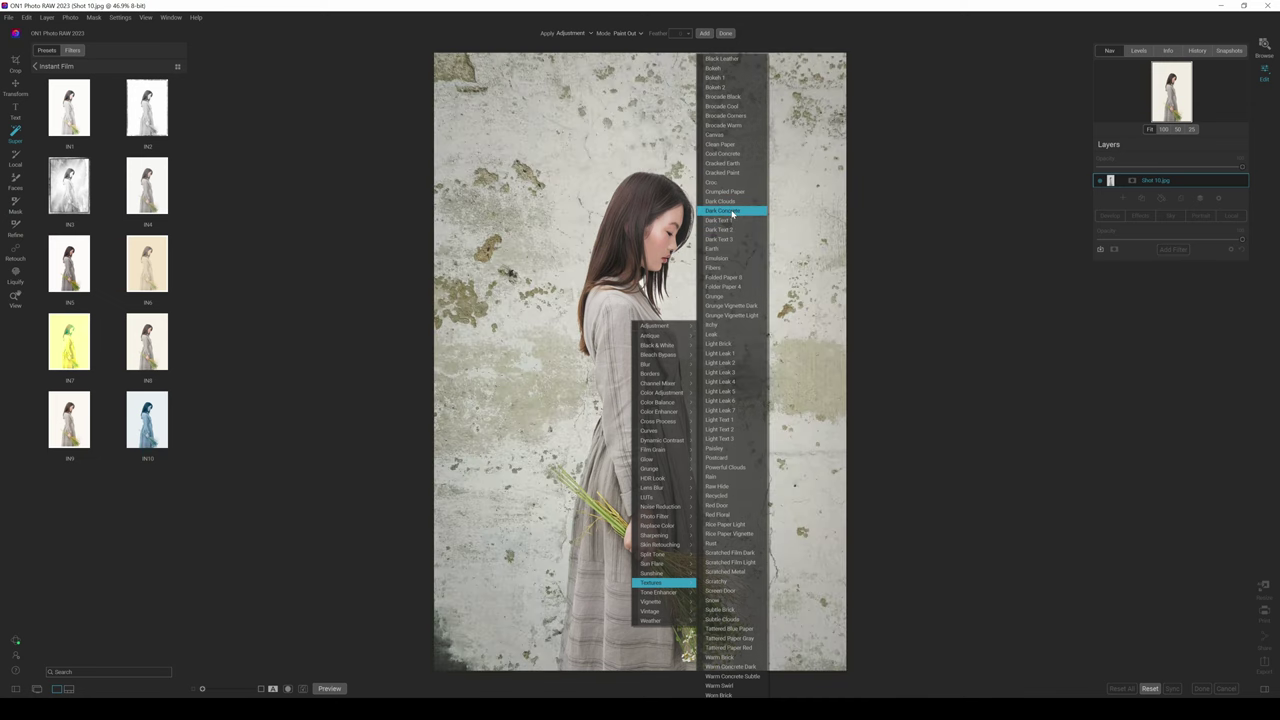
click(732, 212)
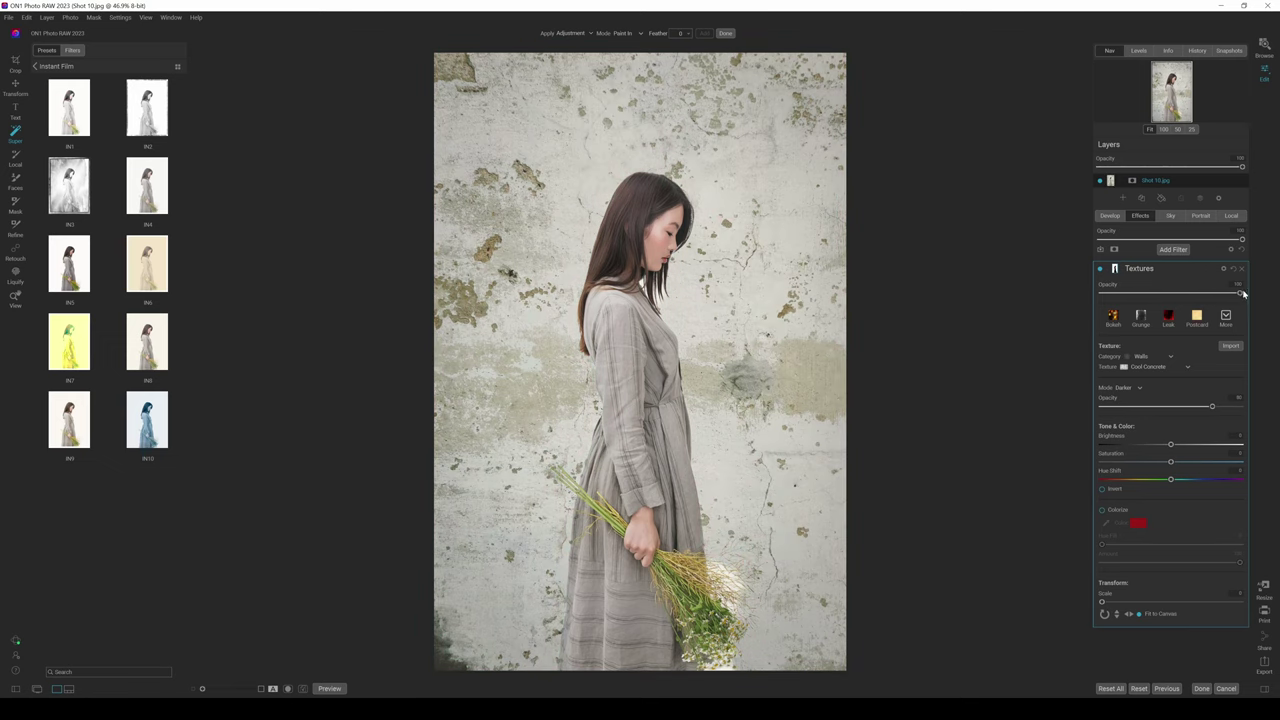
Reduce the Textures filter's opacity to about half and compare the textured background with the original photo
drag(1241, 293, 1172, 300)
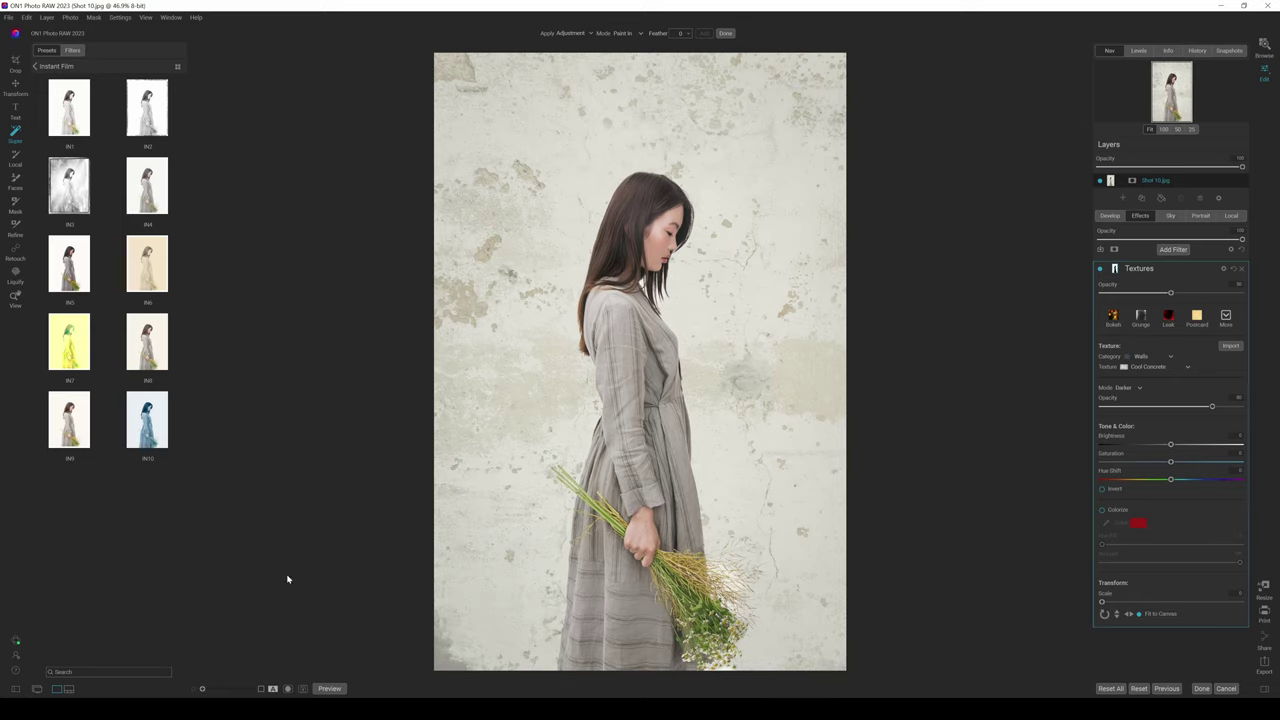
click(328, 688)
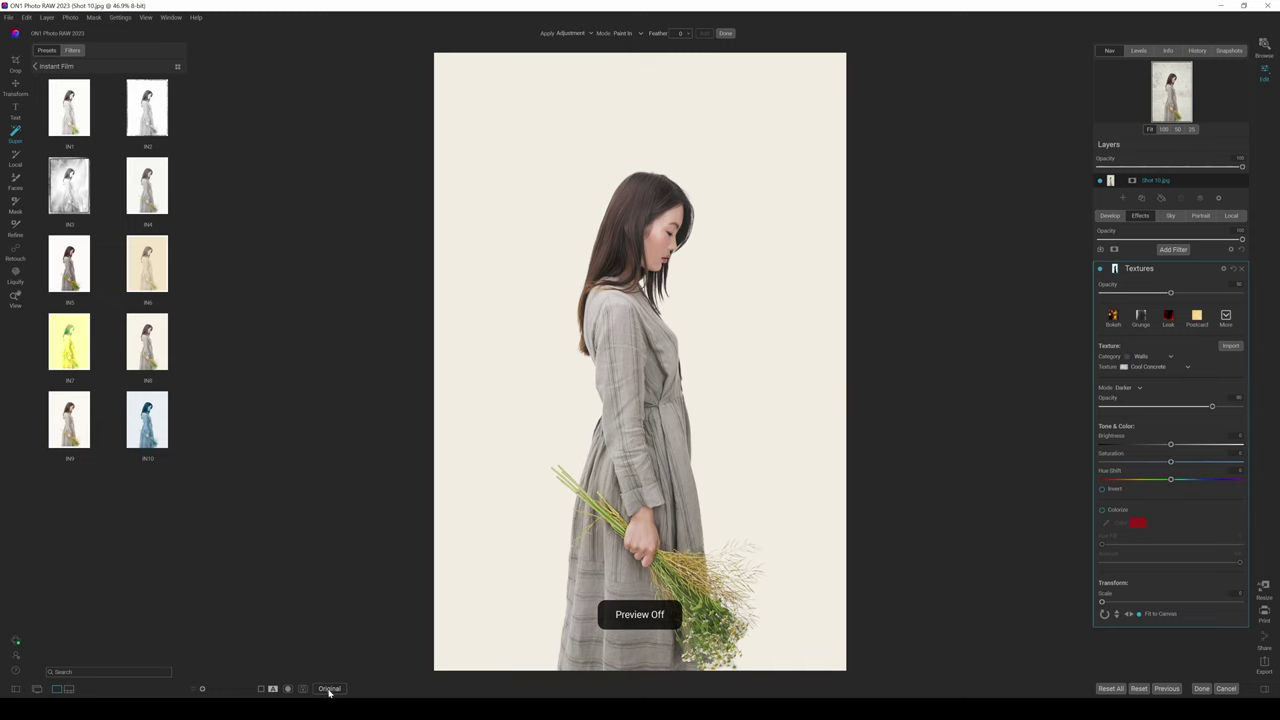
click(328, 689)
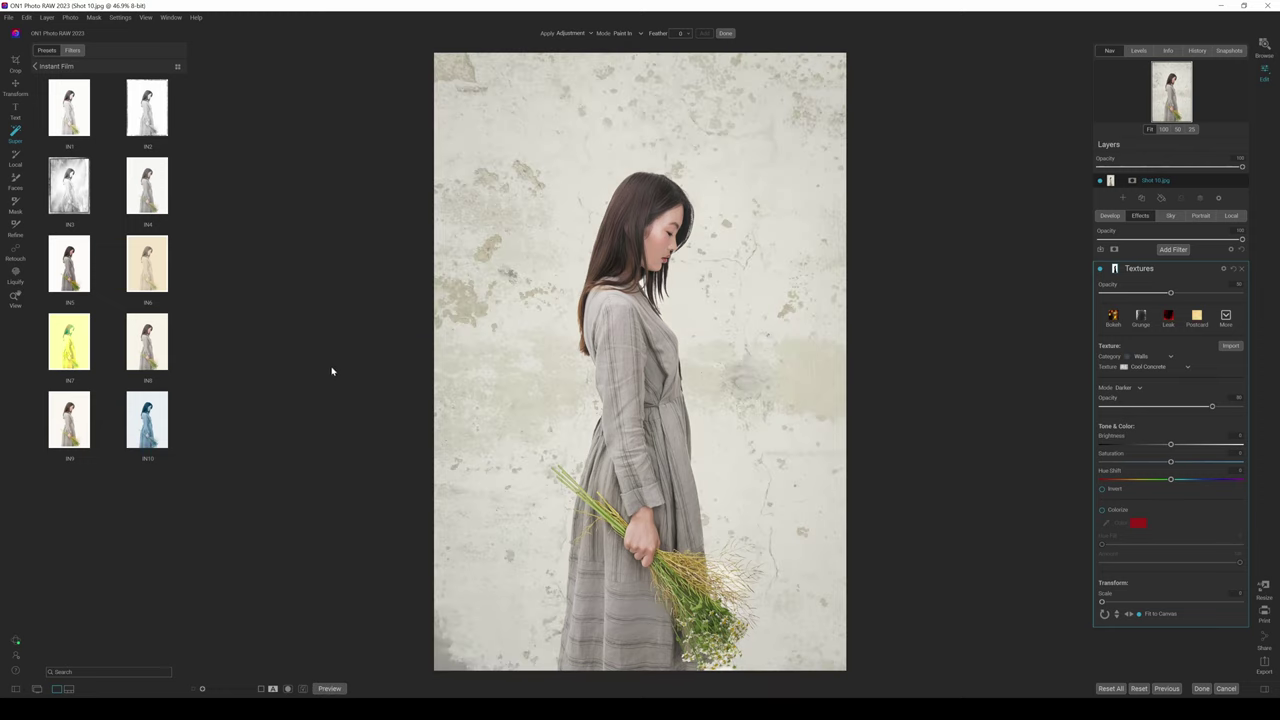
Replace the background texture with the Itchy preset of the Textures filter and lower the filter's opacity to slightly above half
click(644, 284)
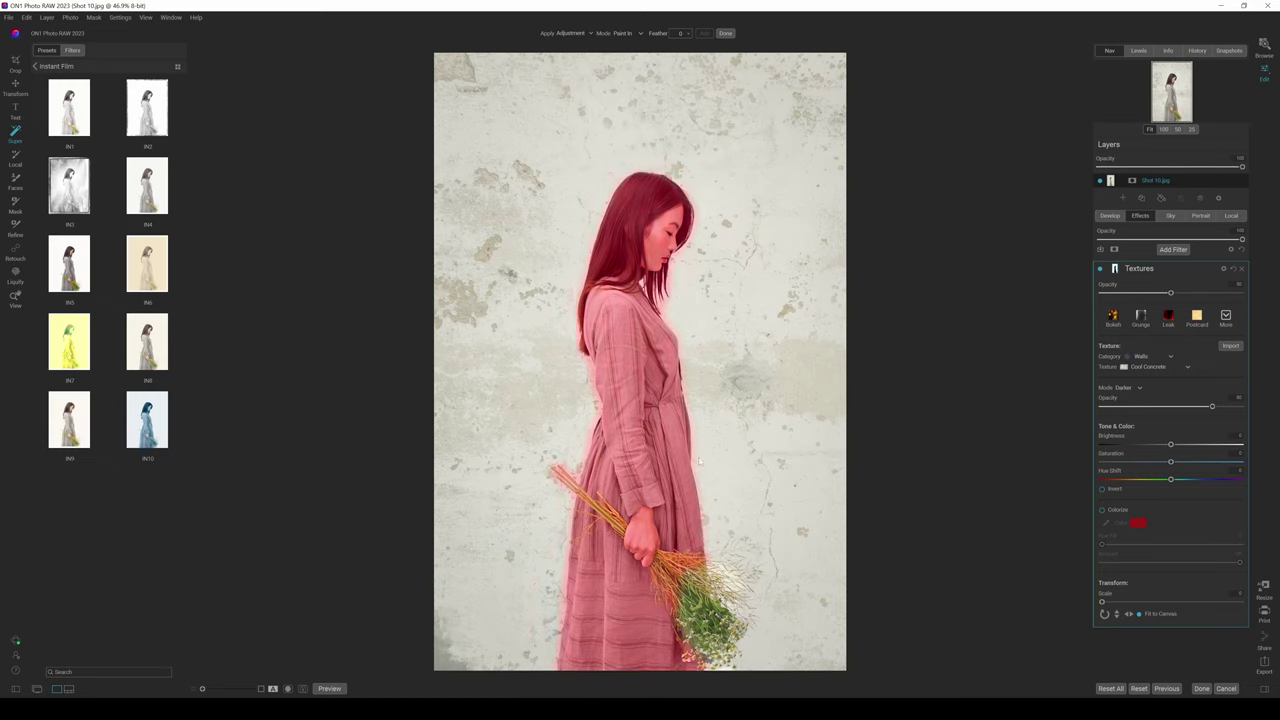
click(646, 399)
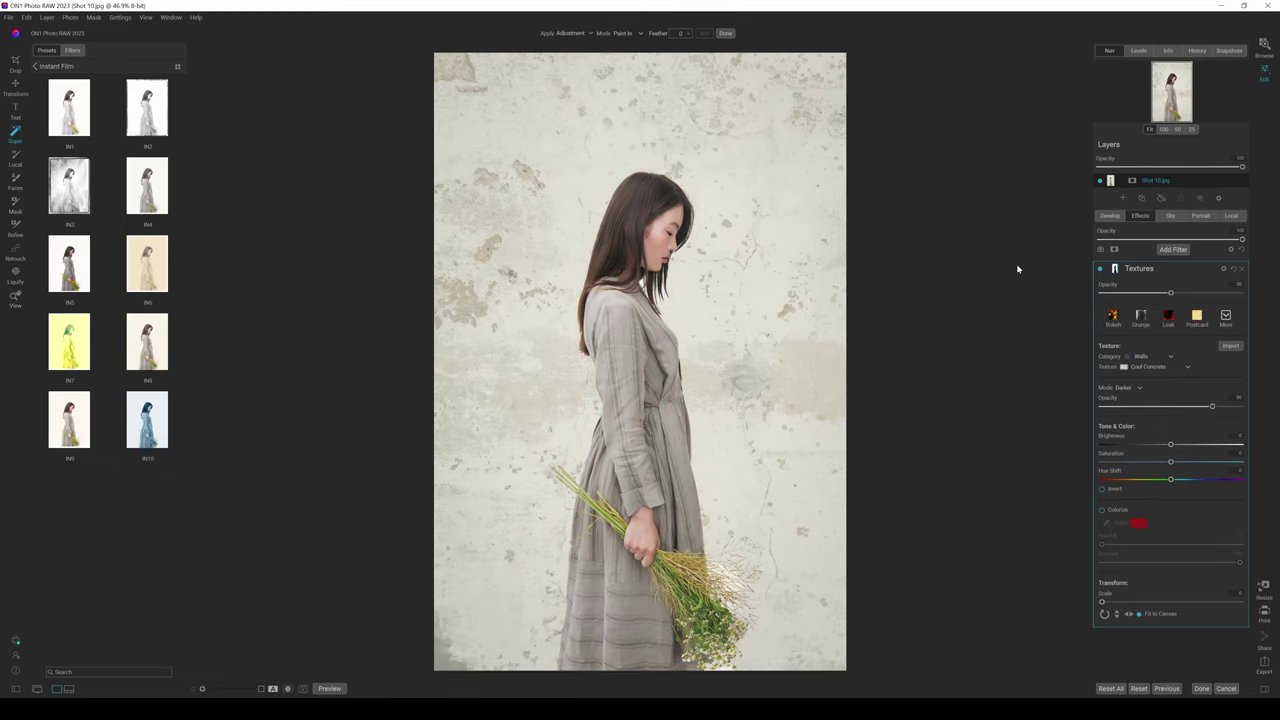
click(638, 362)
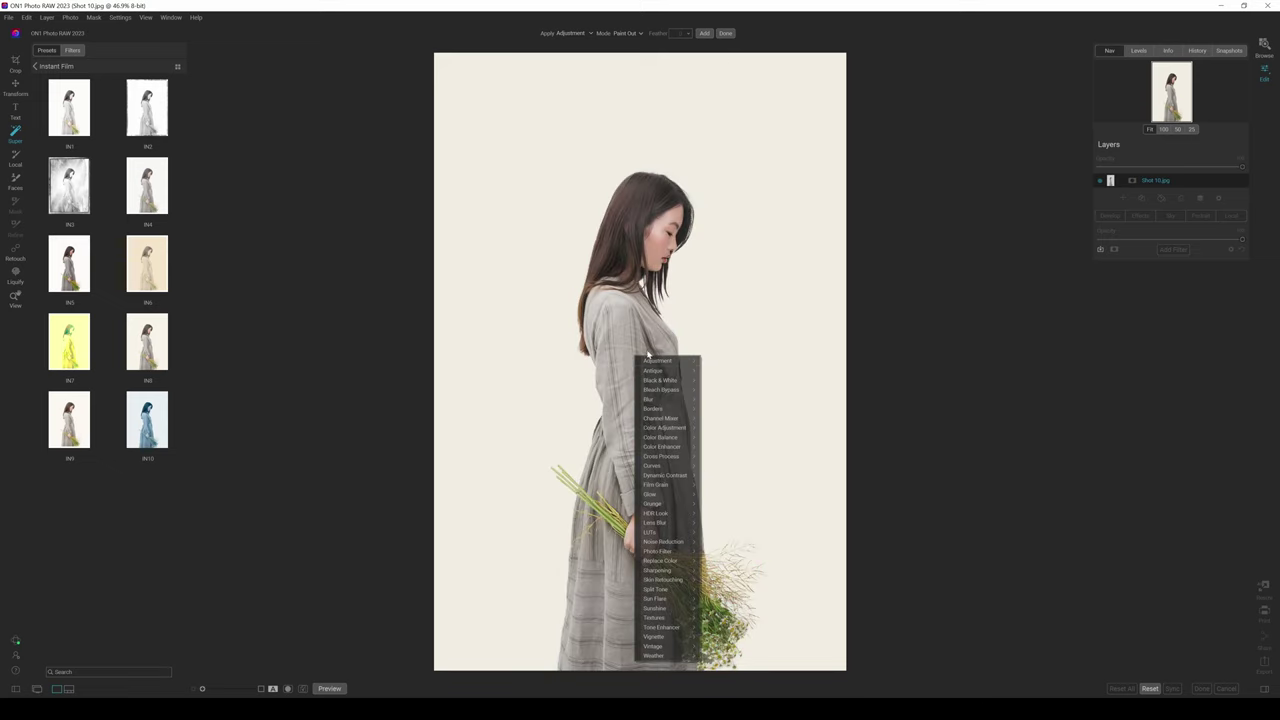
mouse_move(660, 620)
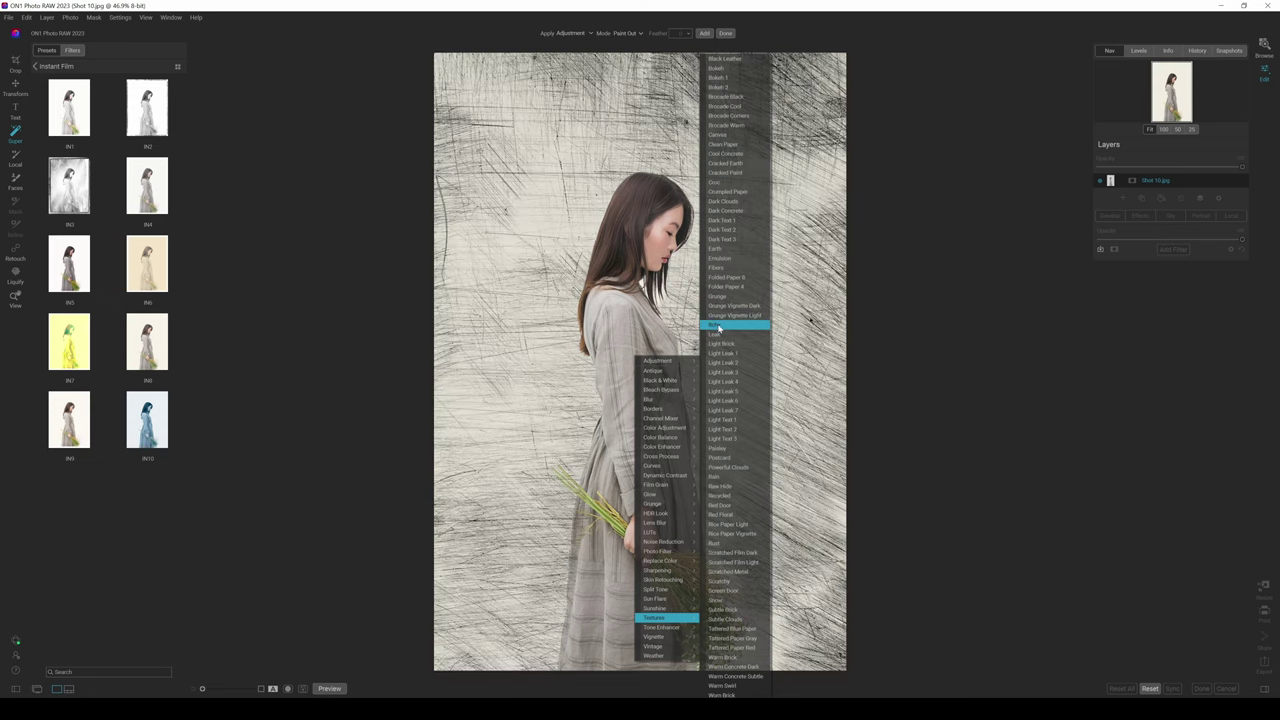
click(717, 328)
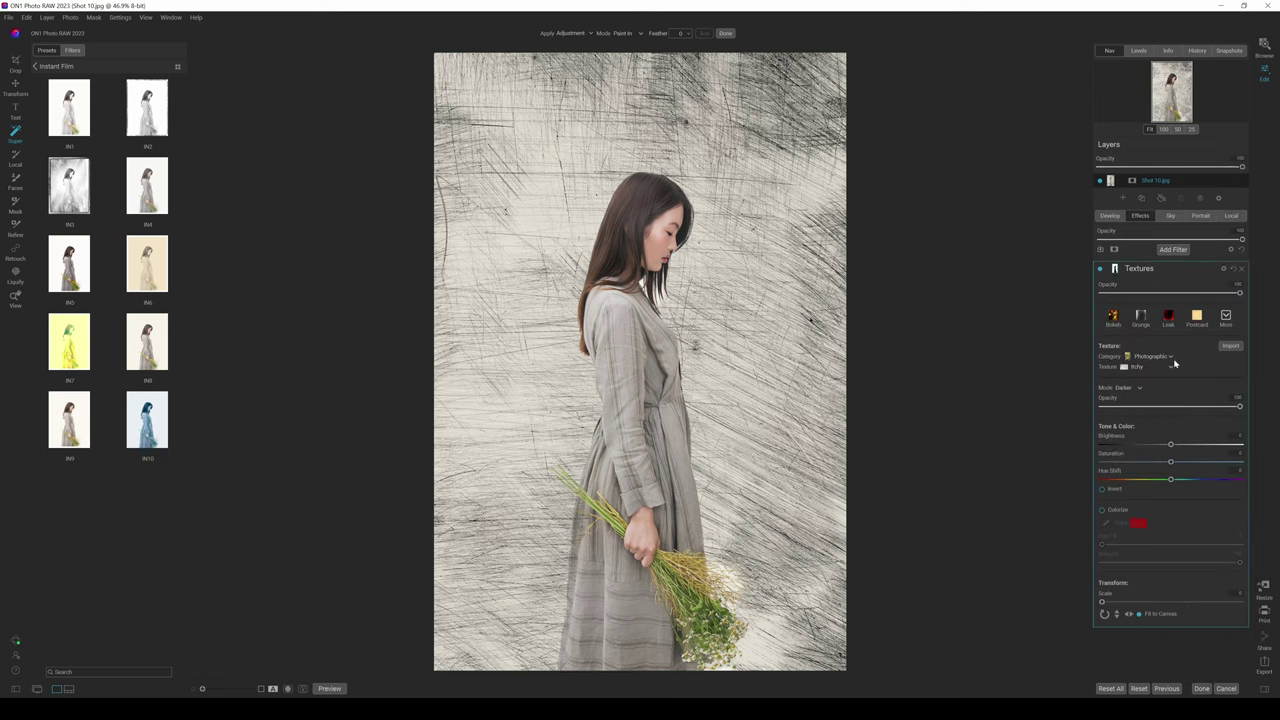
drag(1240, 293, 1187, 305)
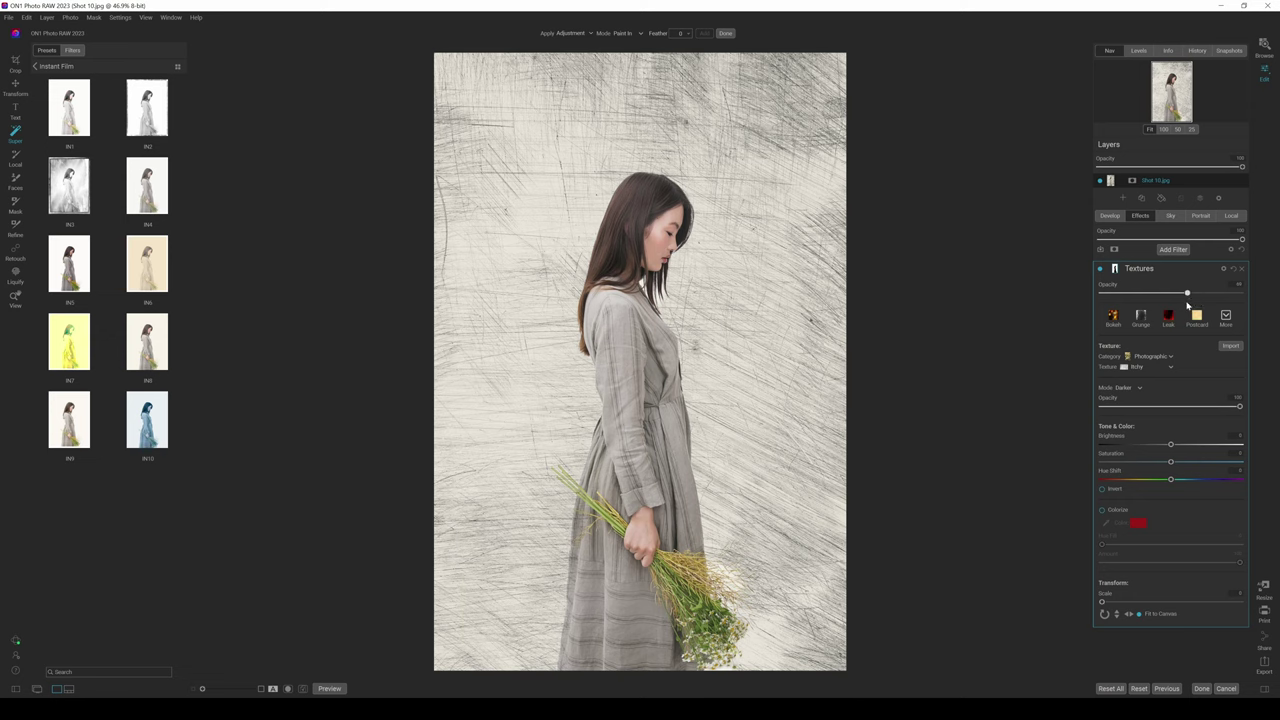
click(700, 508)
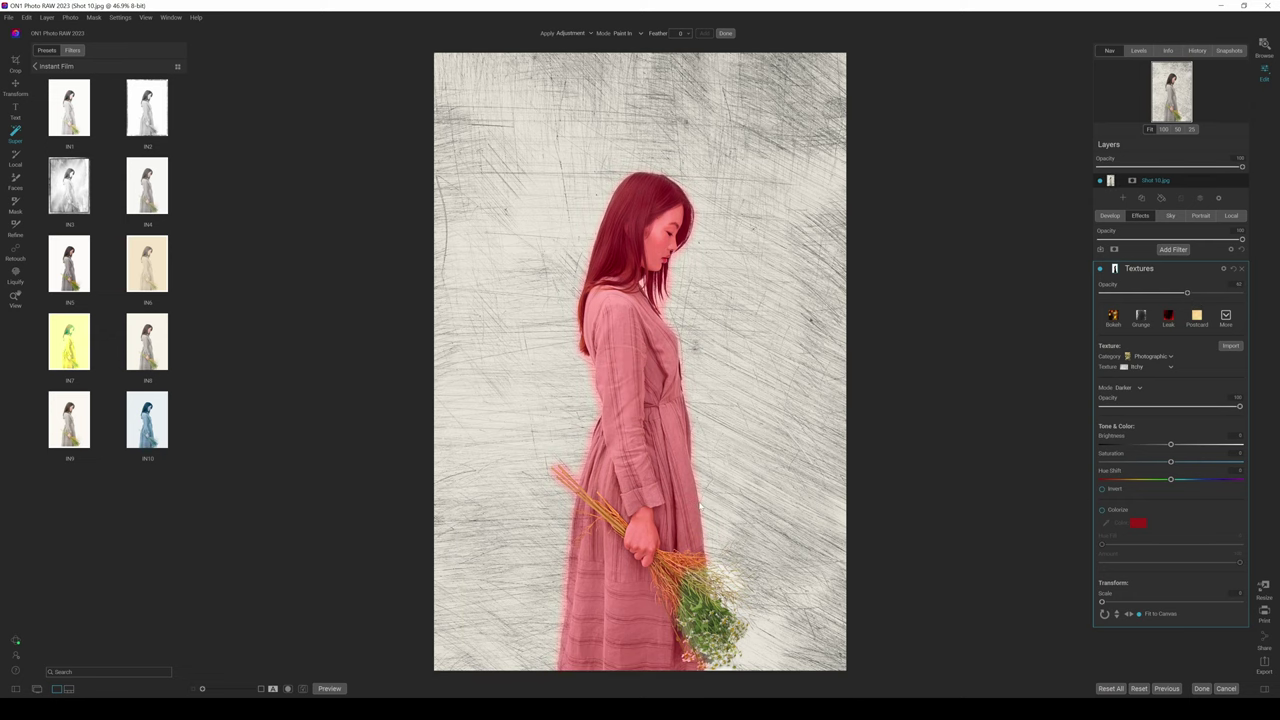
click(723, 503)
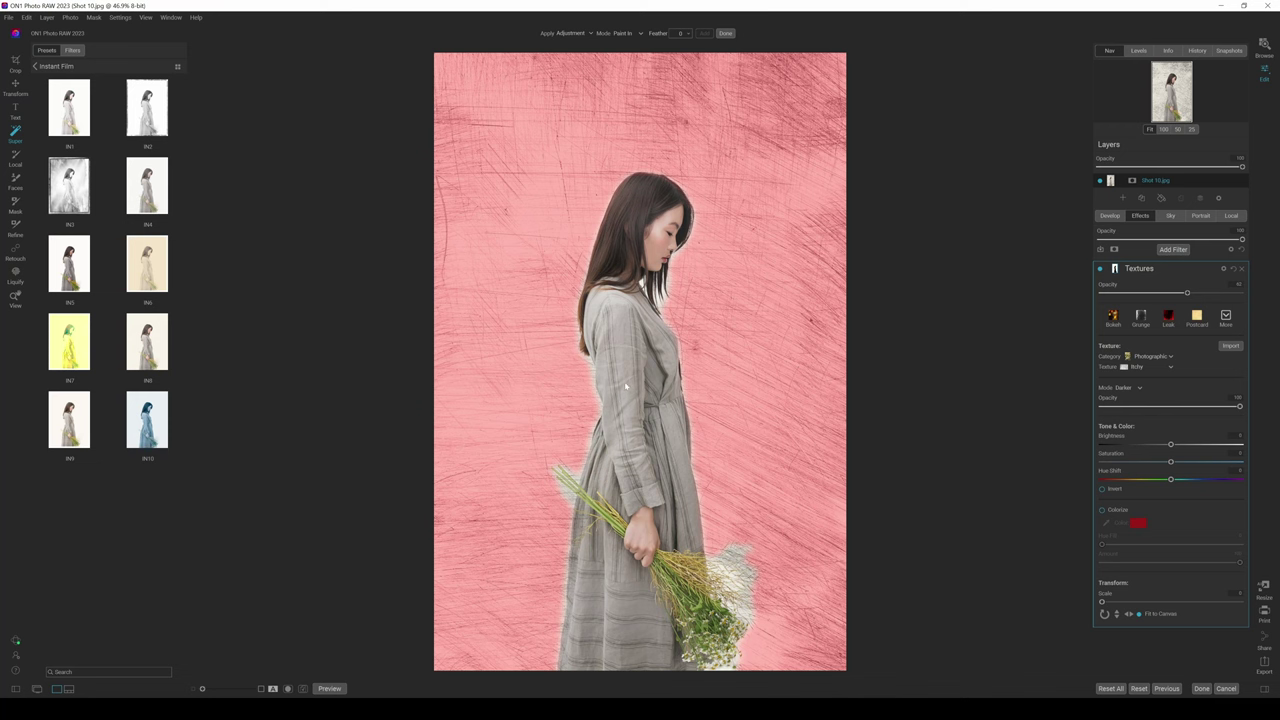
click(625, 386)
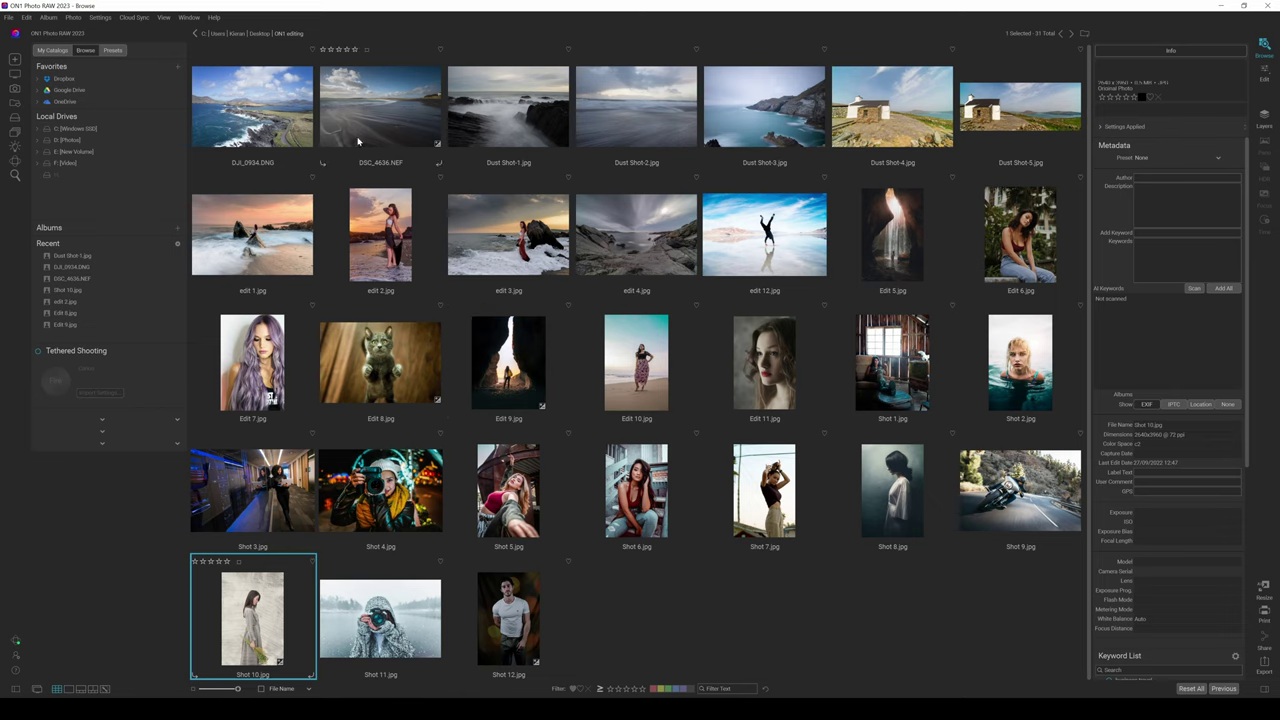
Open DSC_4636.NEF for editing and activate the Super Select tool to target the sky
double_click(389, 115)
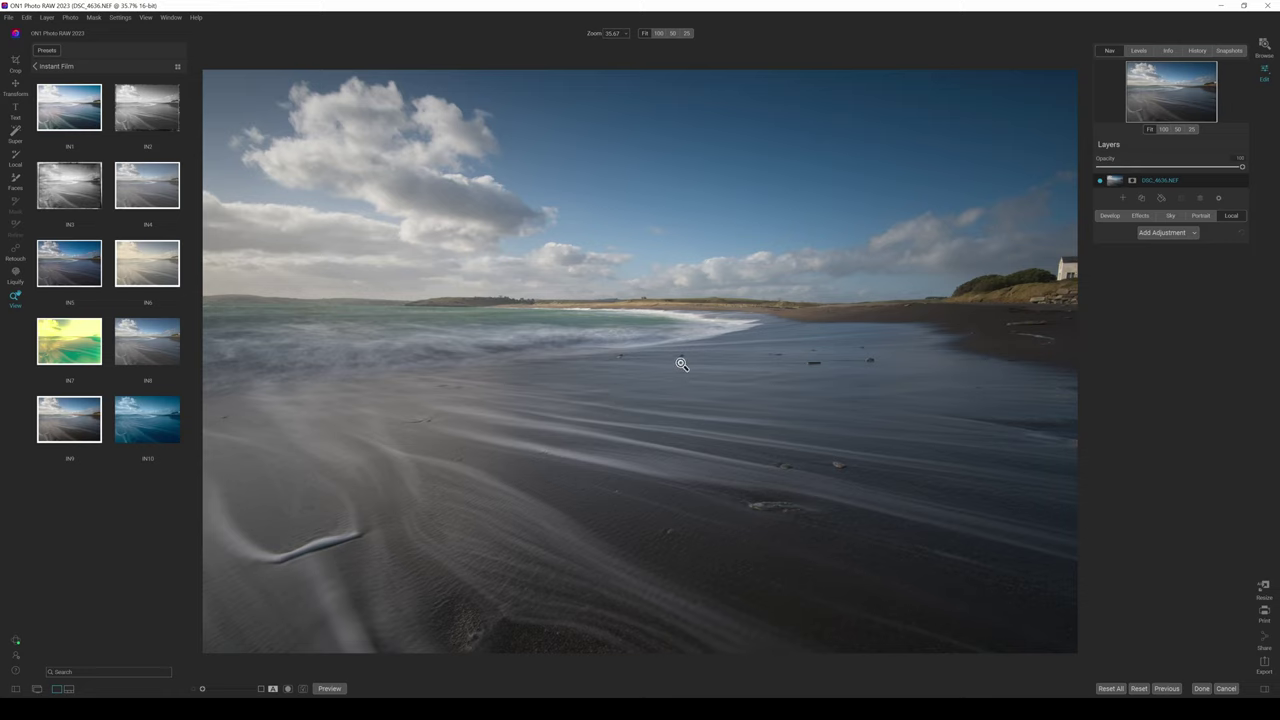
click(15, 134)
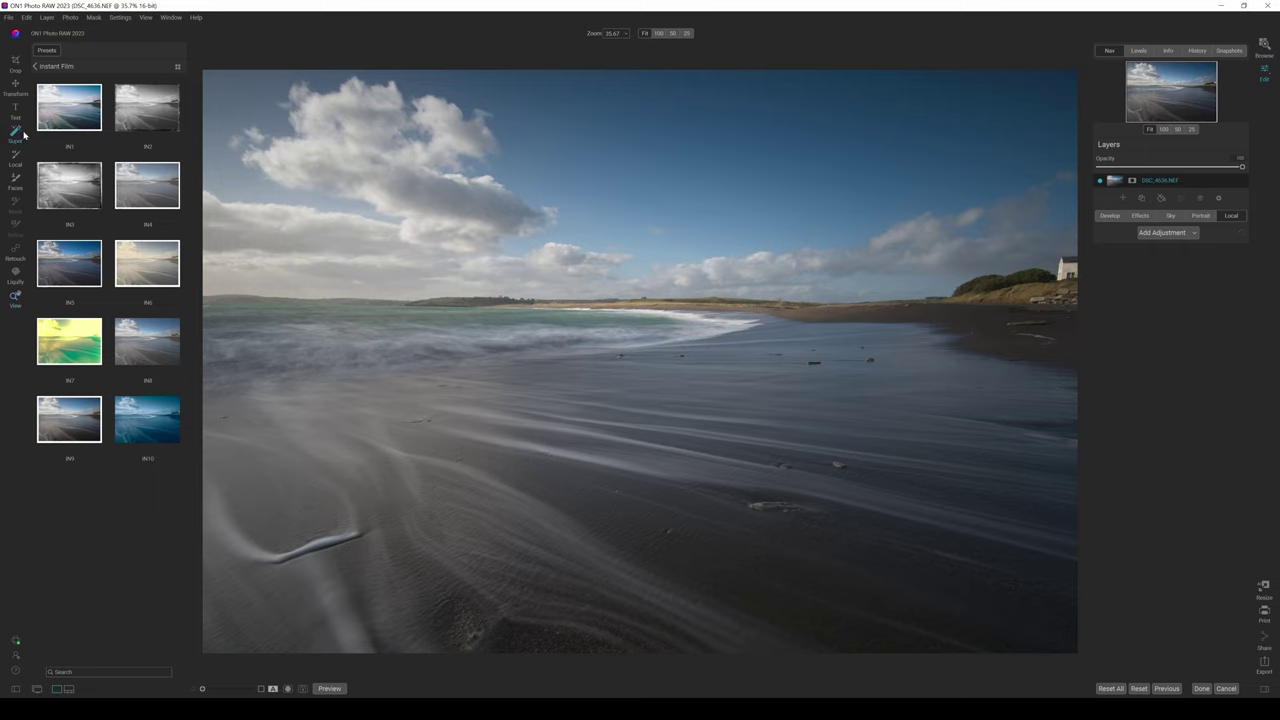
click(727, 207)
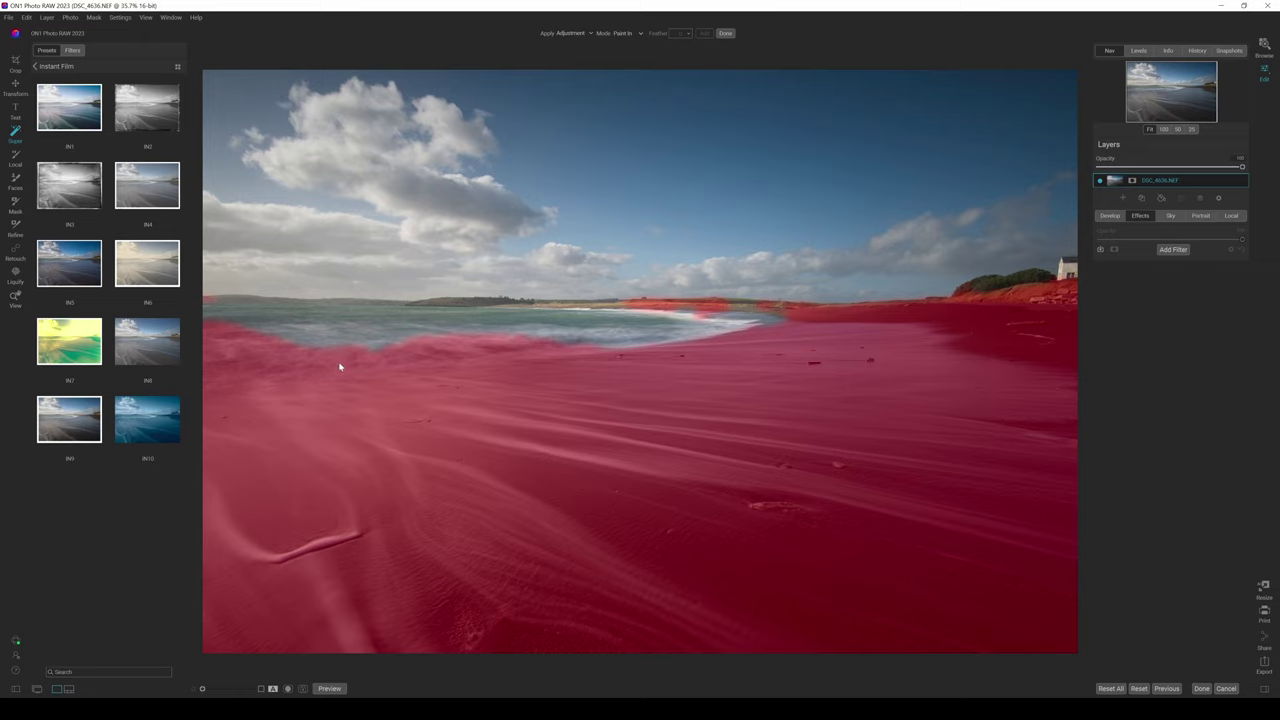
key(ctrl+z)
key(ctrl+shift+z)
key(Return)
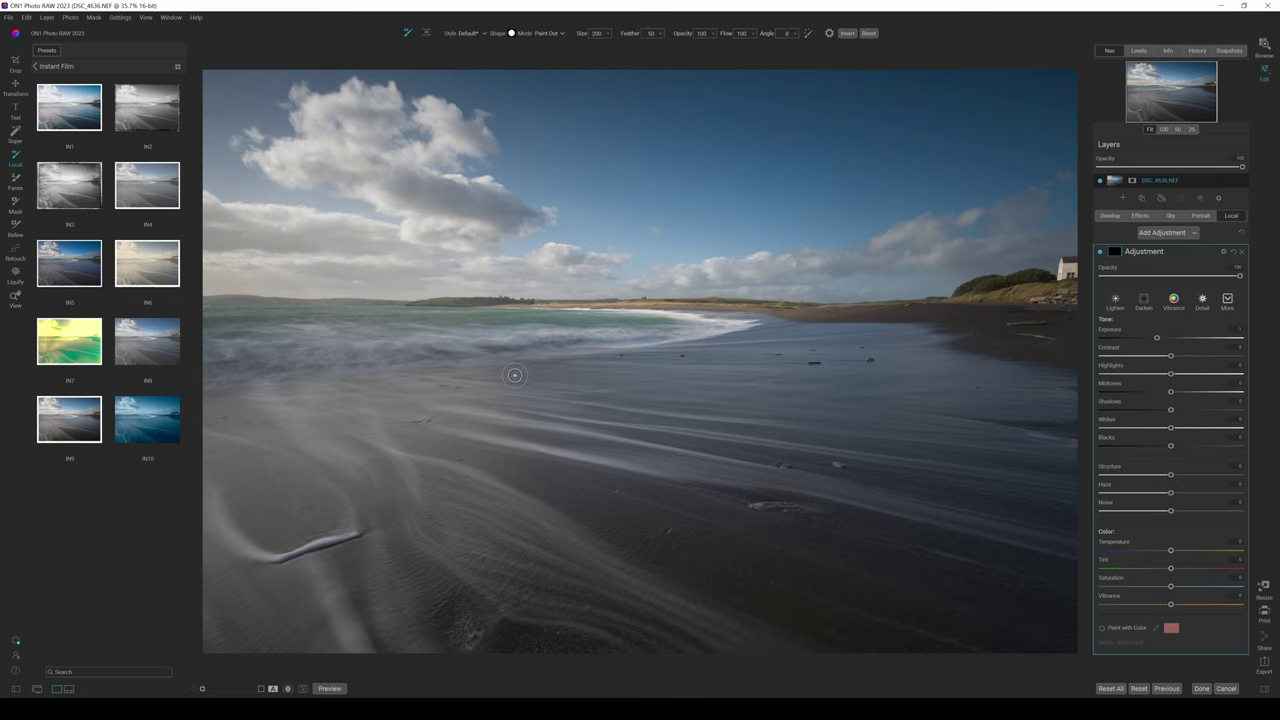
Switch from the local adjustment brush back to the Super Select tool on the beach photo
click(16, 134)
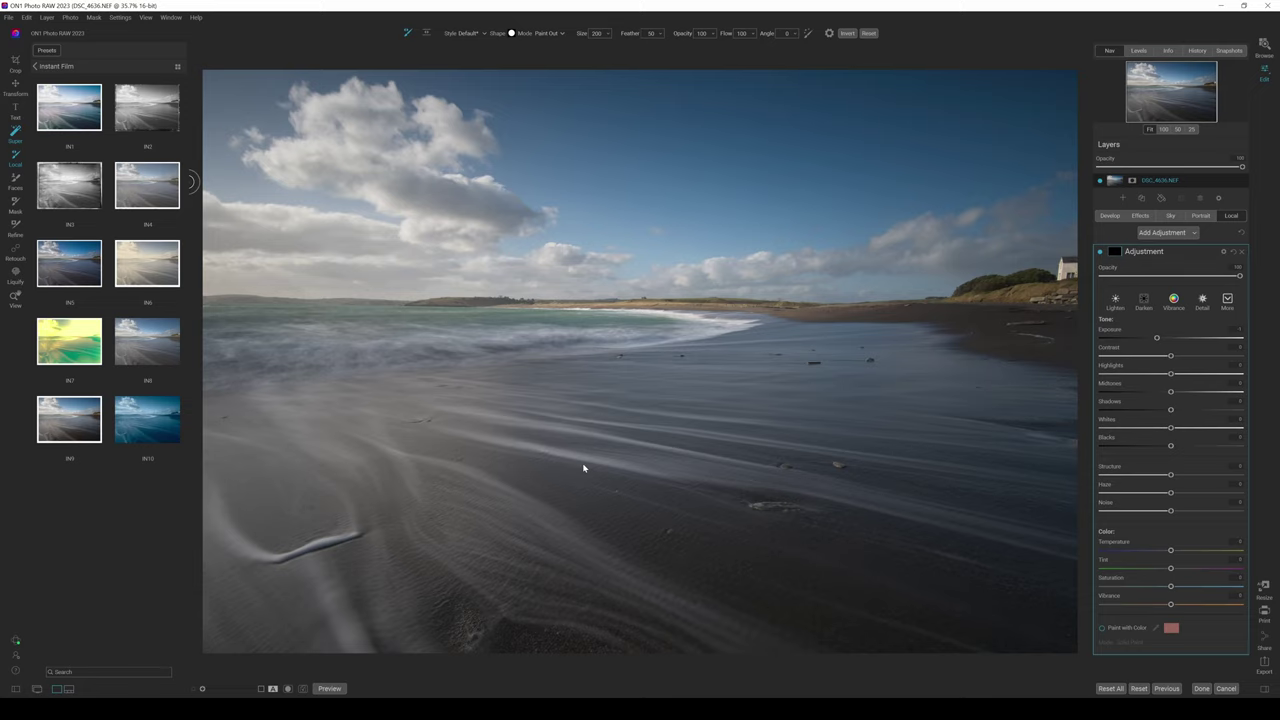